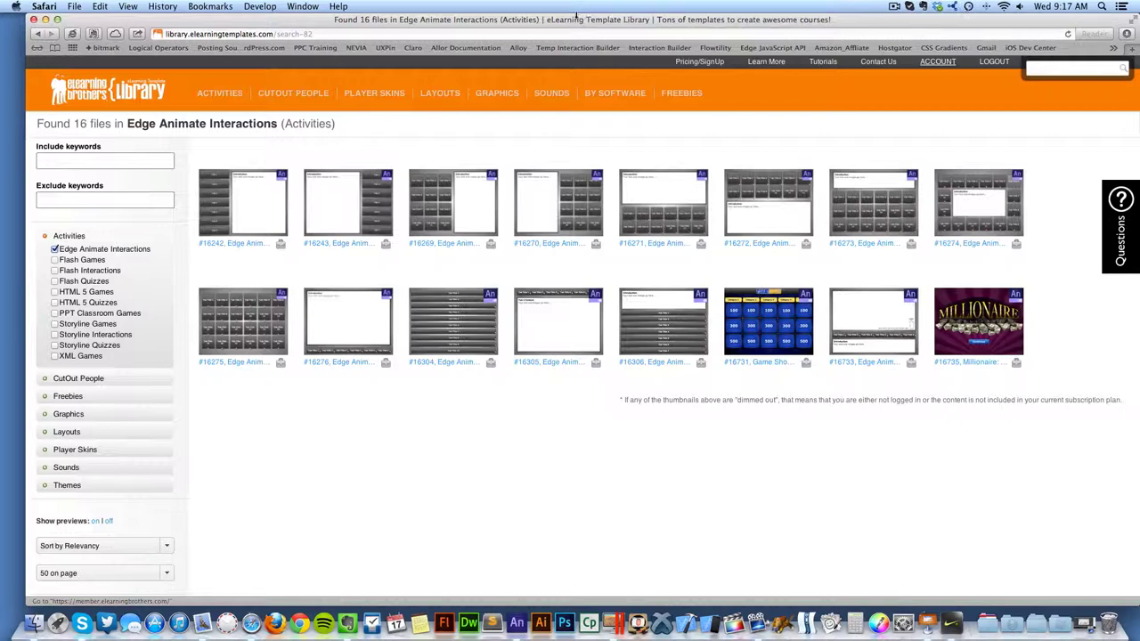
- Open the Edge Animate Interaction: Tabs Left product page (#16242) under Edge Animate Interactions
drag(571, 21, 563, 21)
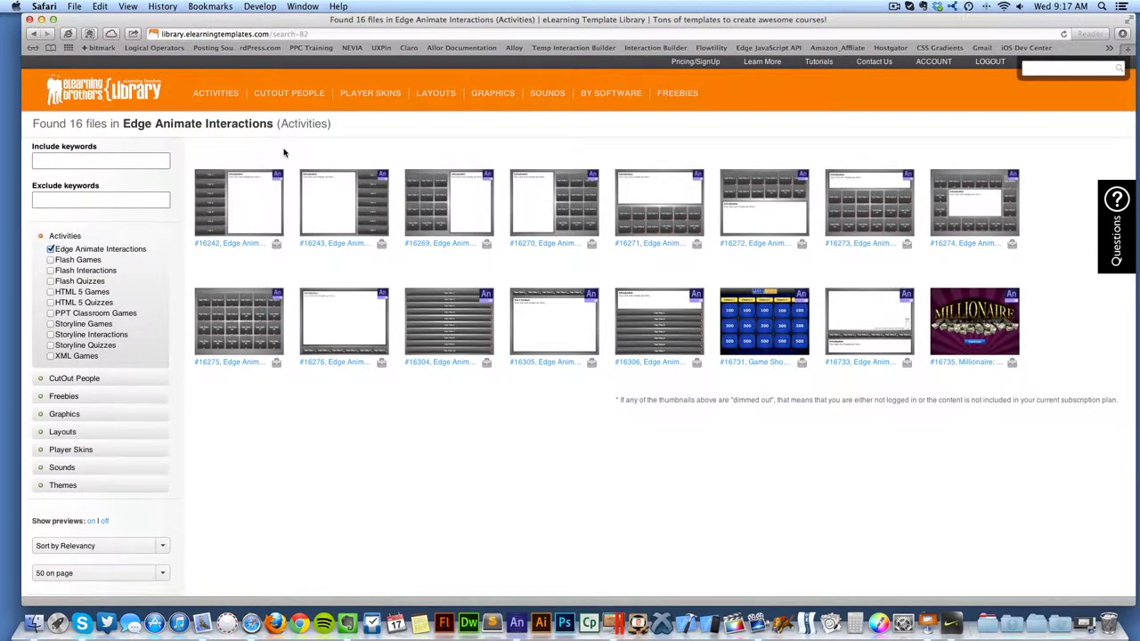
mouse_move(253, 193)
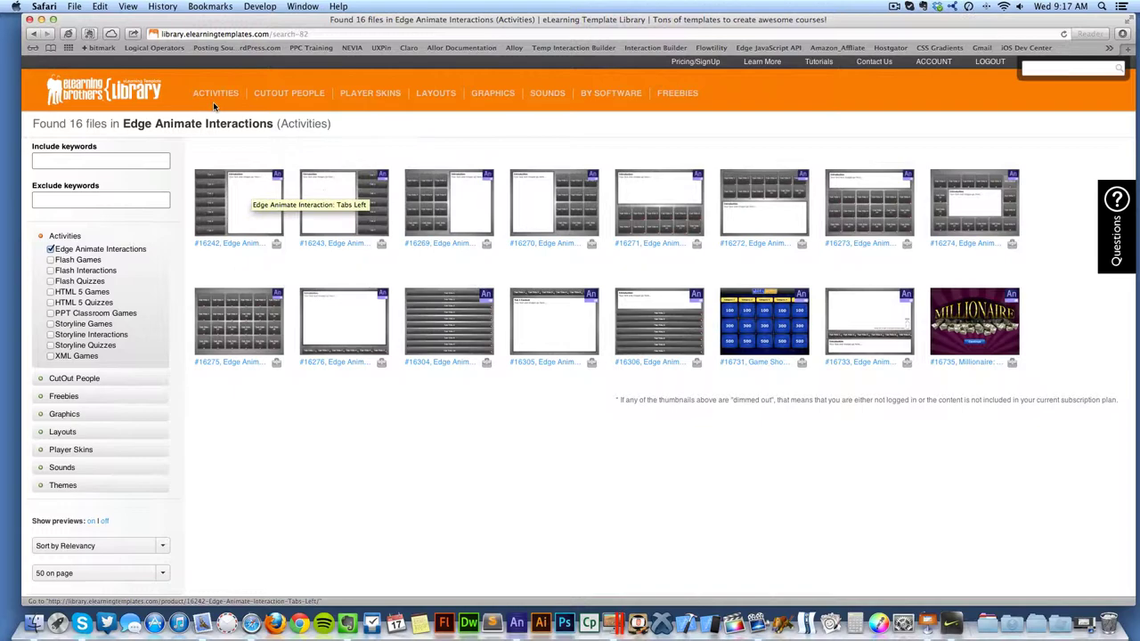
mouse_move(220, 100)
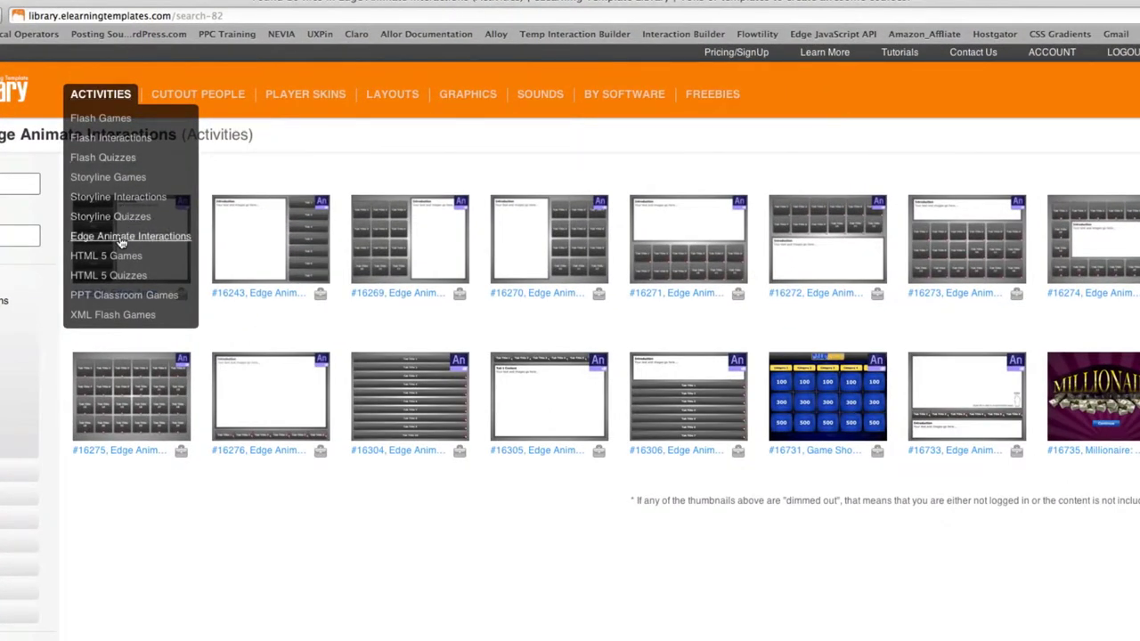
click(143, 206)
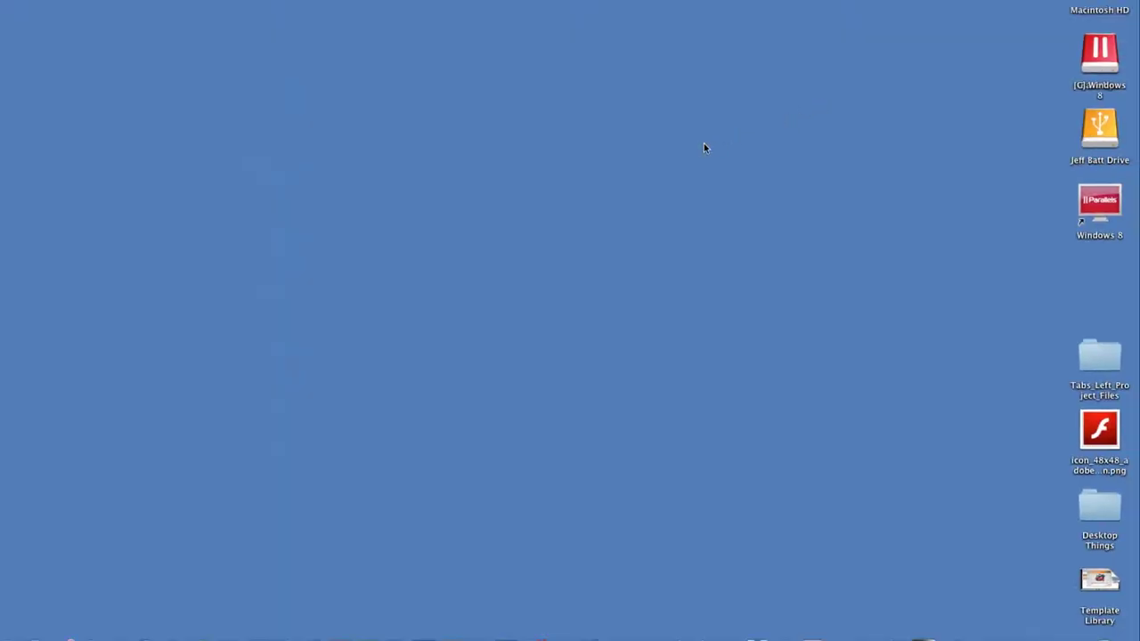
- Open index.an from the Tabs_Left_Project_Files desktop folder in Edge Animate
double_click(1101, 357)
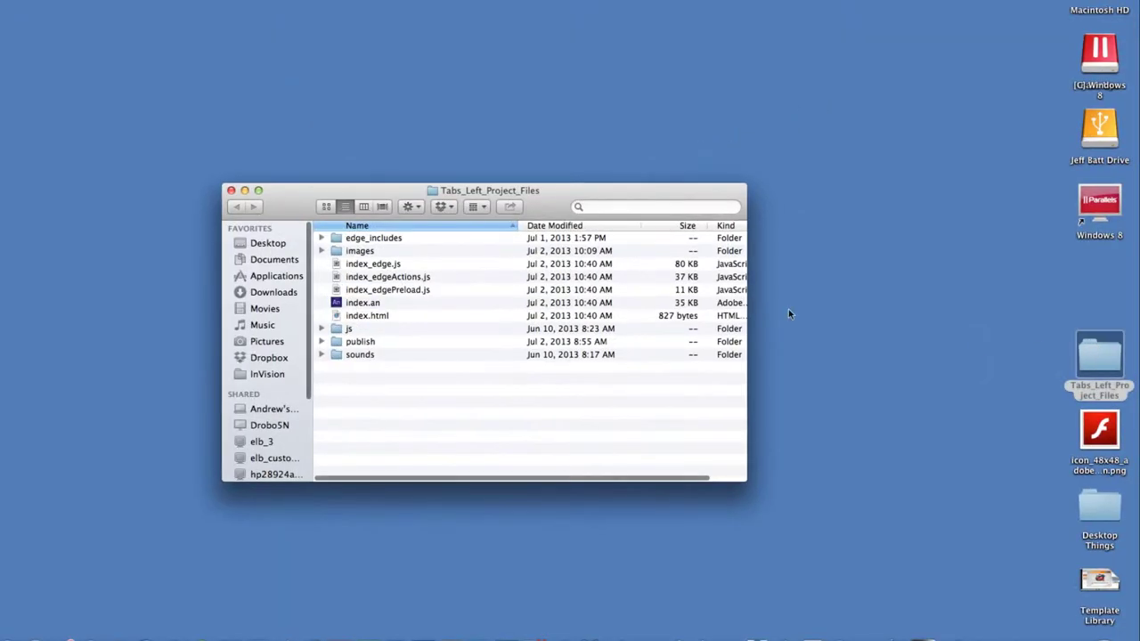
drag(545, 207, 562, 96)
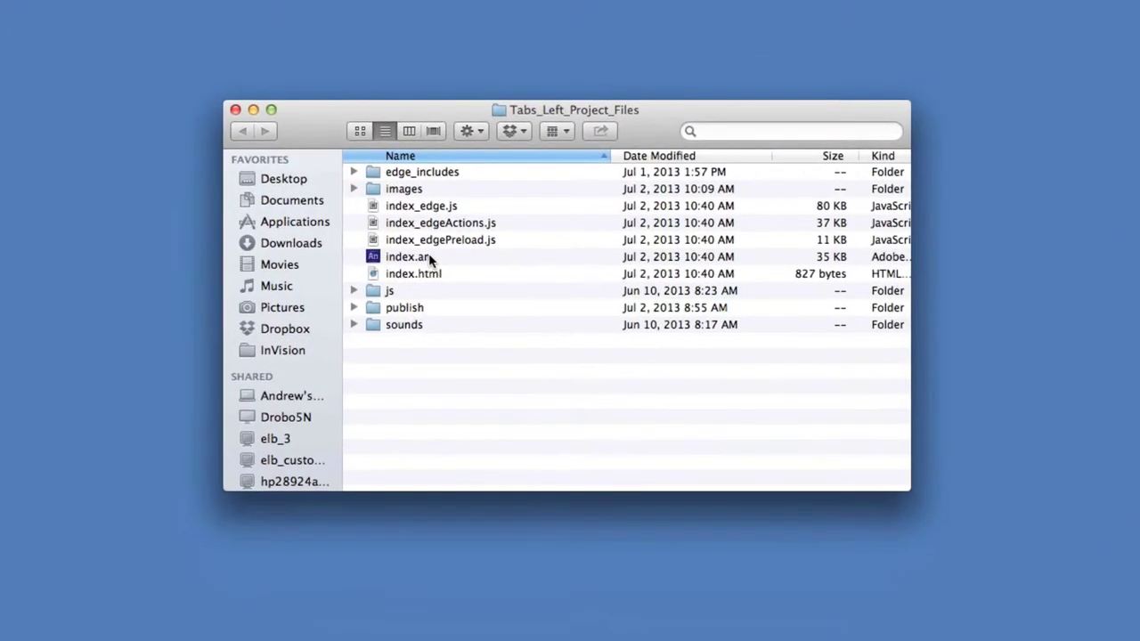
click(395, 190)
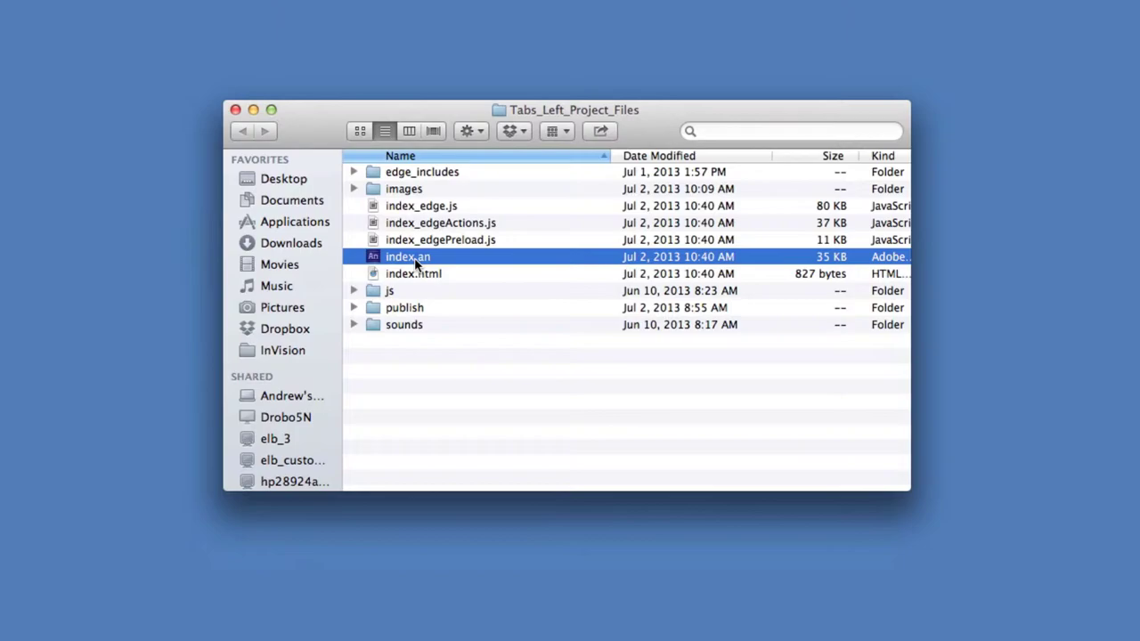
double_click(441, 257)
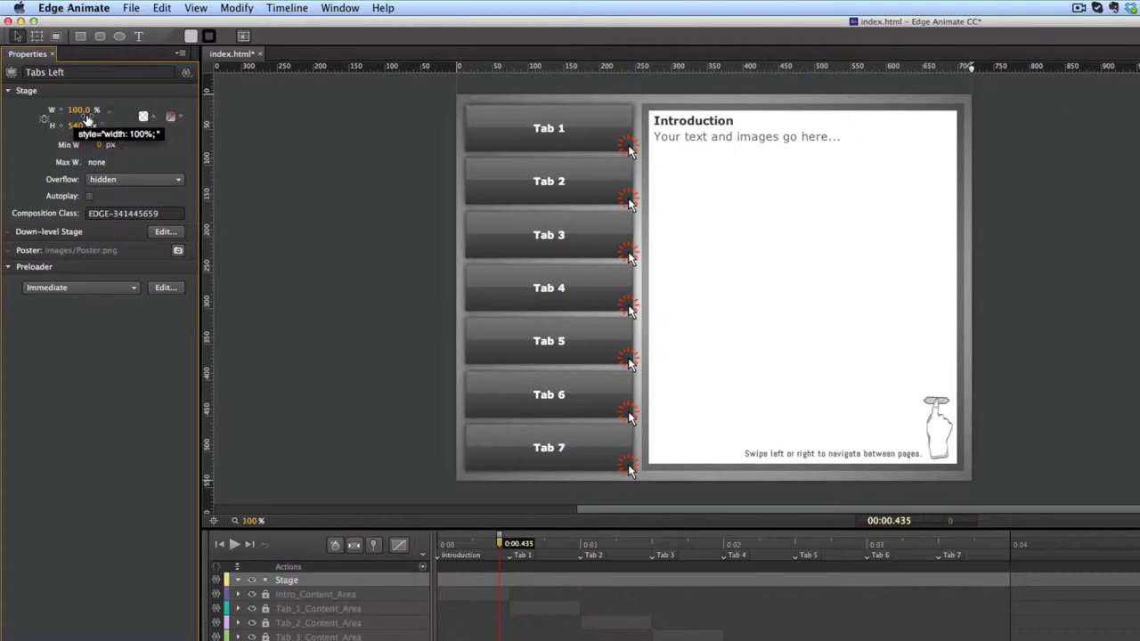
key(super+Return)
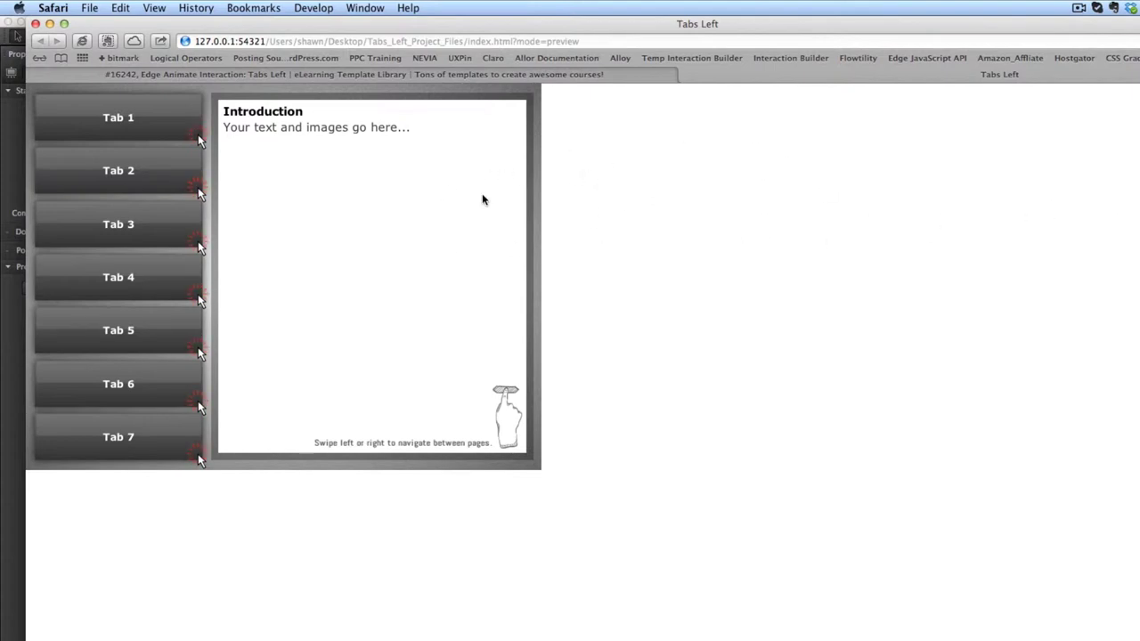
key(super+w)
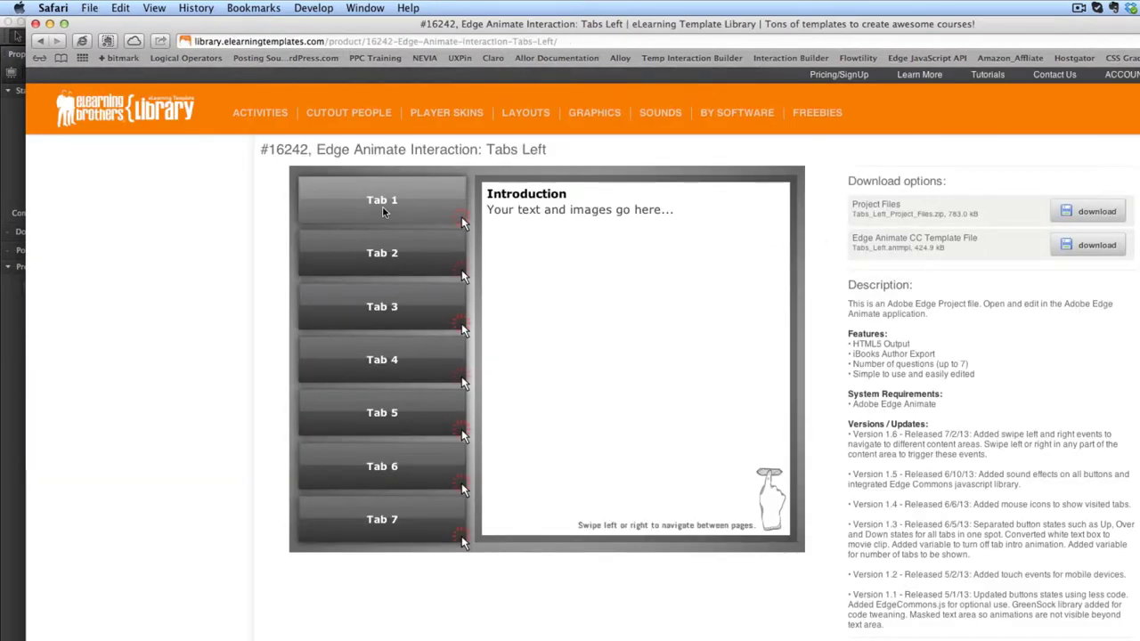
- Switch the stage width from % to px and set the stage to 1024 × 690
key(super+Tab)
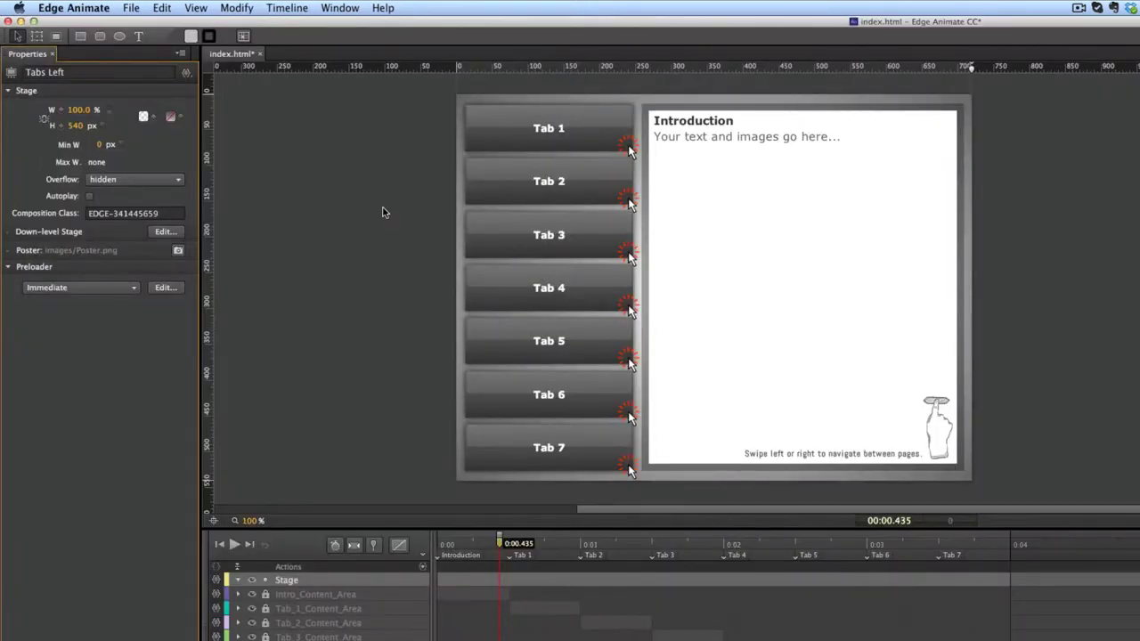
mouse_move(971, 67)
mouse_down()
mouse_move(1090, 68)
mouse_move(971, 68)
mouse_up()
click(96, 111)
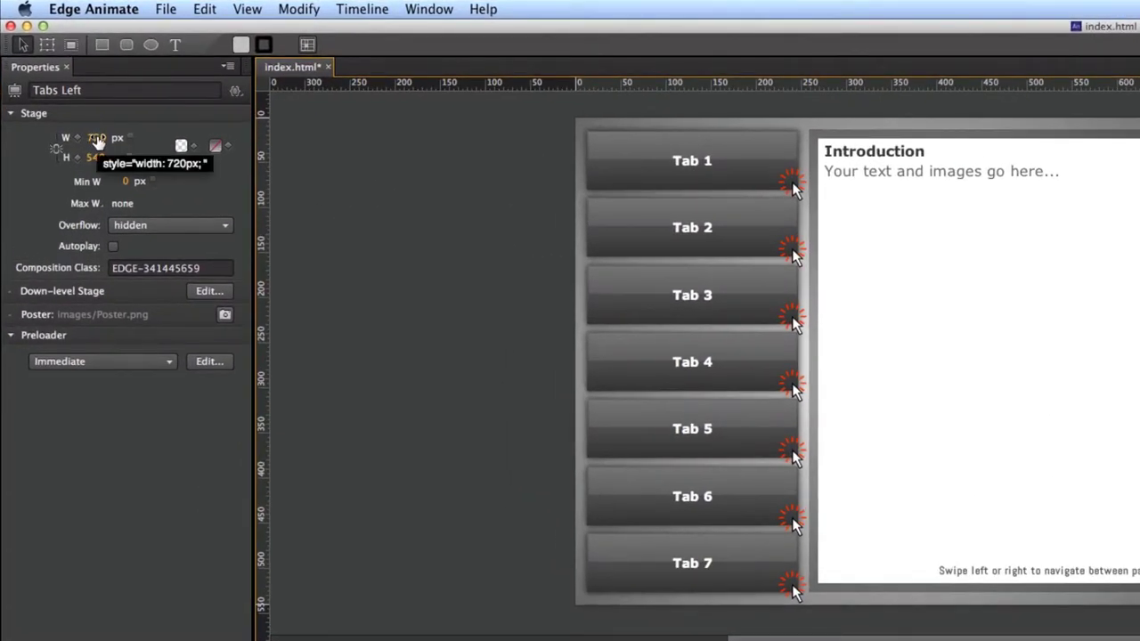
click(96, 141)
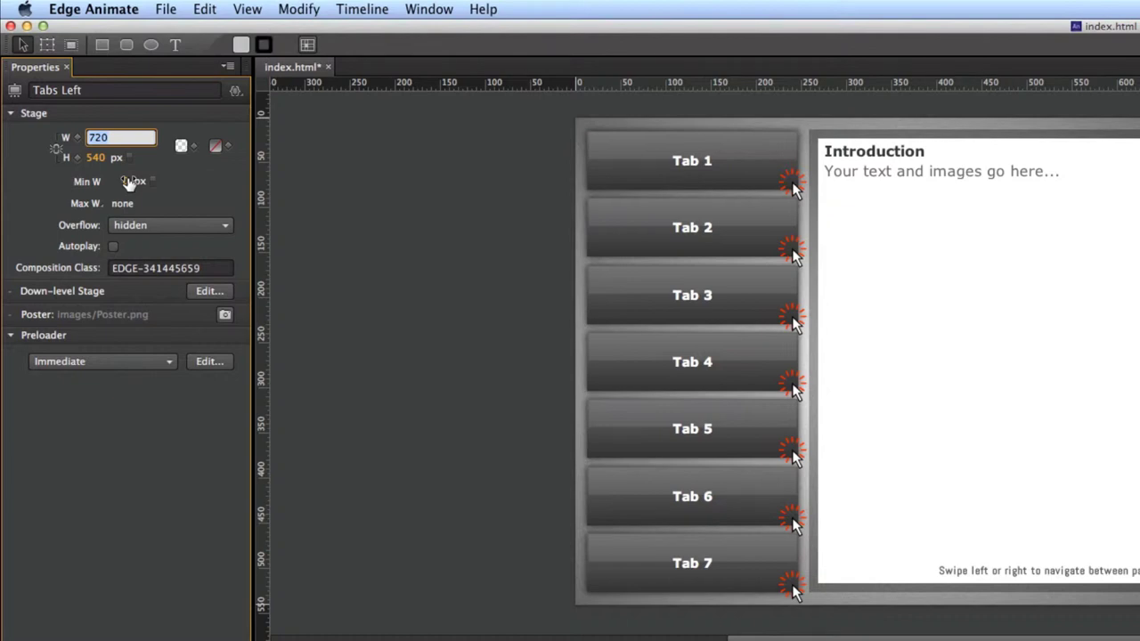
text(1024)
key(Tab)
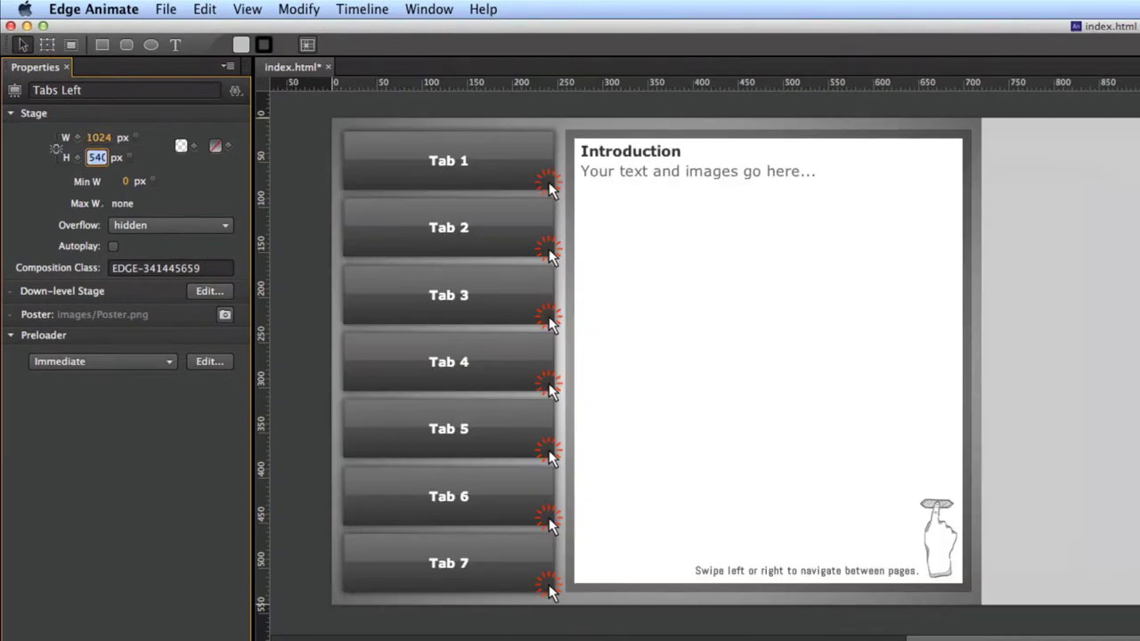
key(Tab)
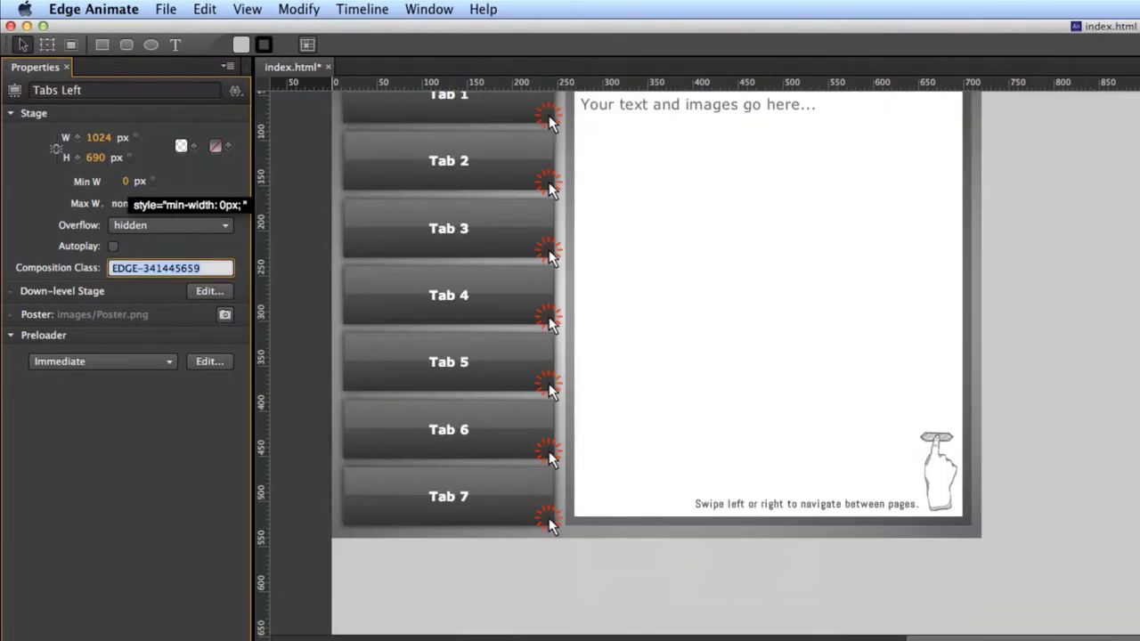
click(975, 345)
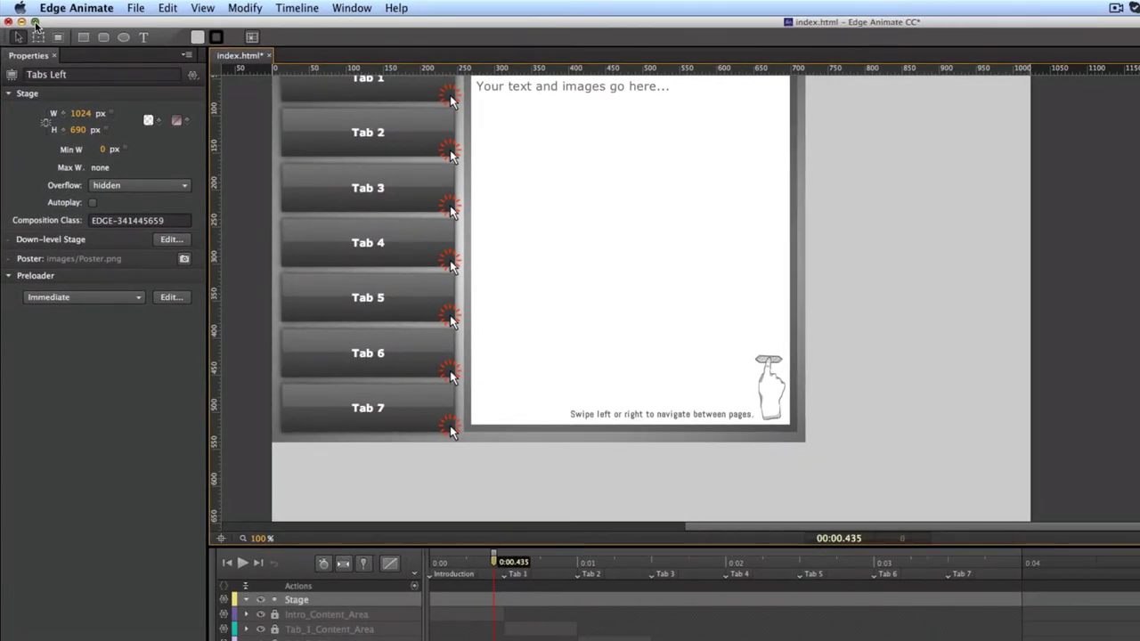
- At 75% zoom, unlock the Intro and Tab 1–7 content area layers
scroll(418, 105, right, 5)
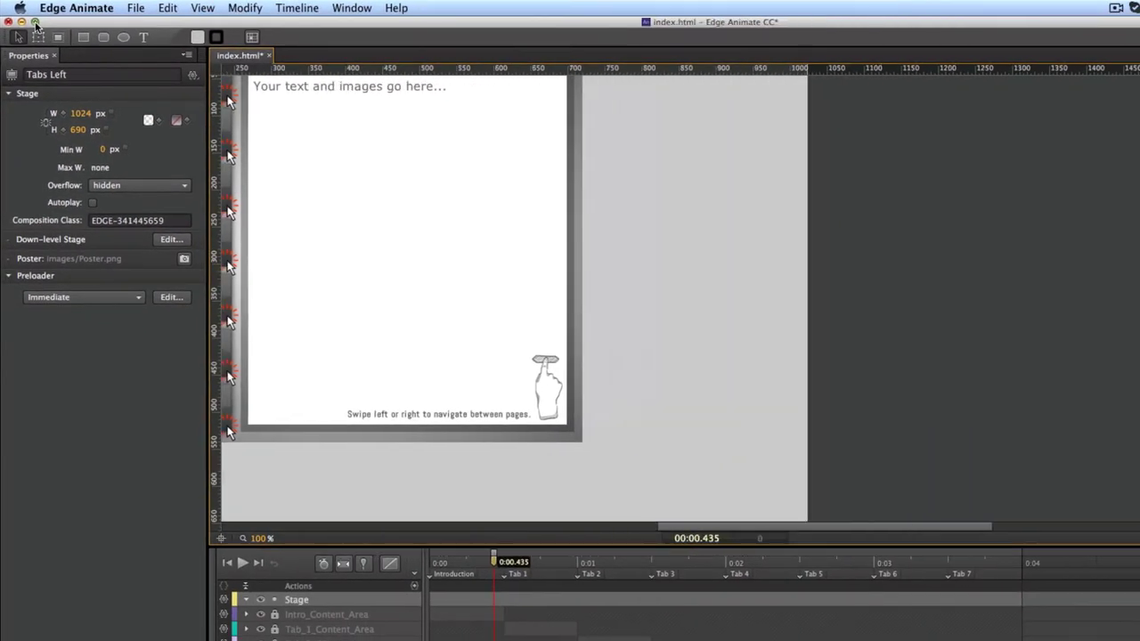
scroll(721, 249, left, 5)
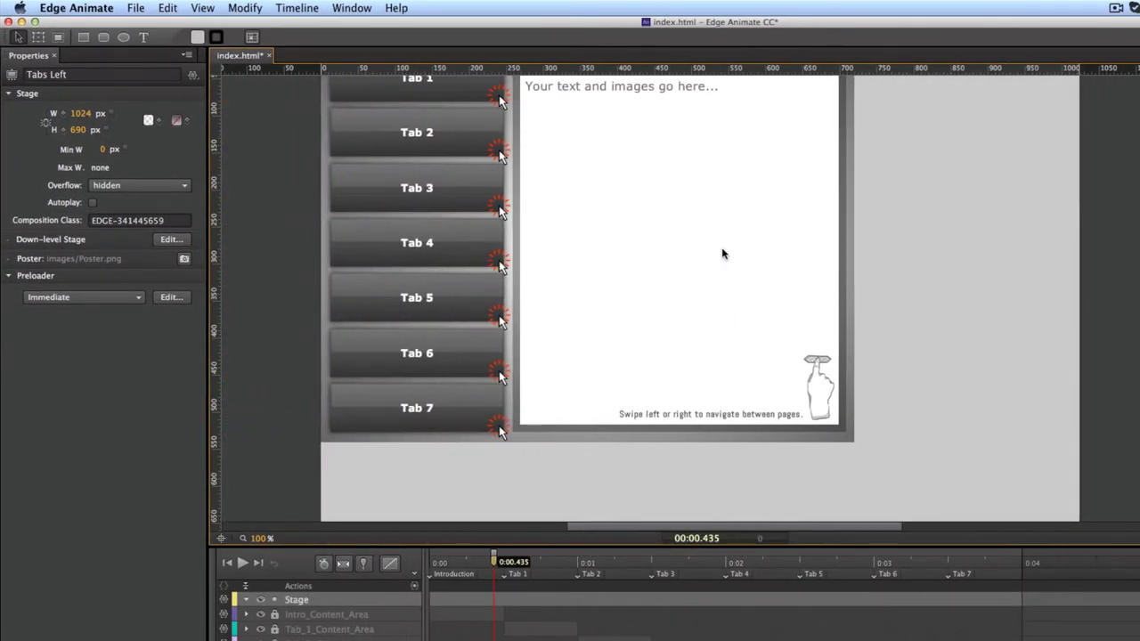
key(super+minus)
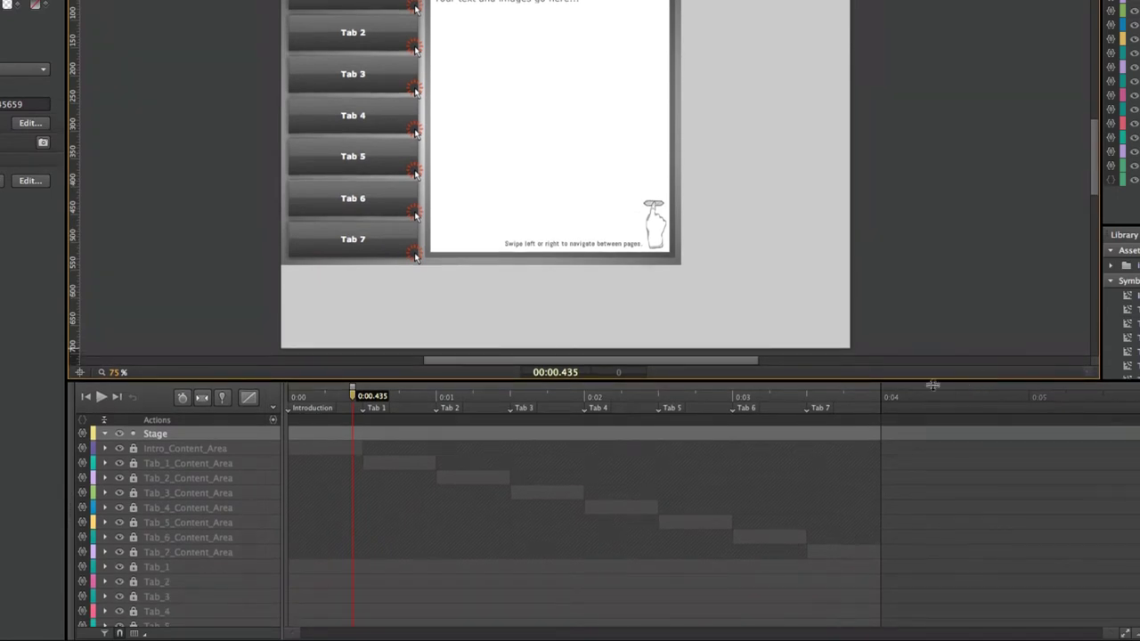
click(134, 449)
click(133, 464)
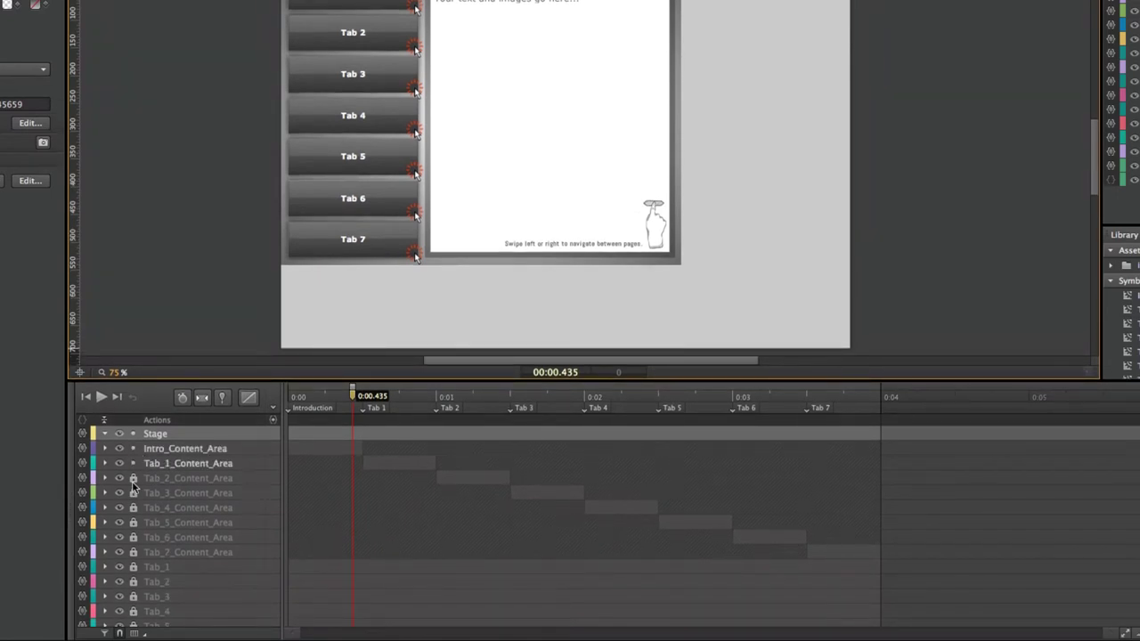
click(134, 478)
click(133, 508)
click(134, 493)
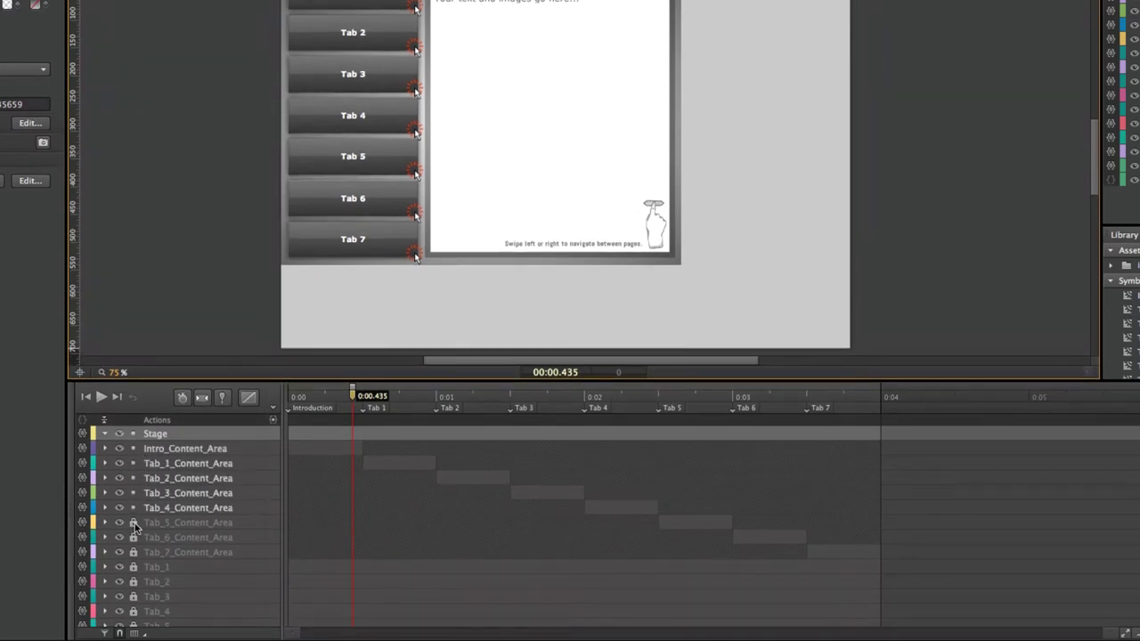
click(134, 523)
click(134, 537)
click(133, 552)
- Unlock the Tab 1–7 button layers and the Background layer, then select Background
click(134, 582)
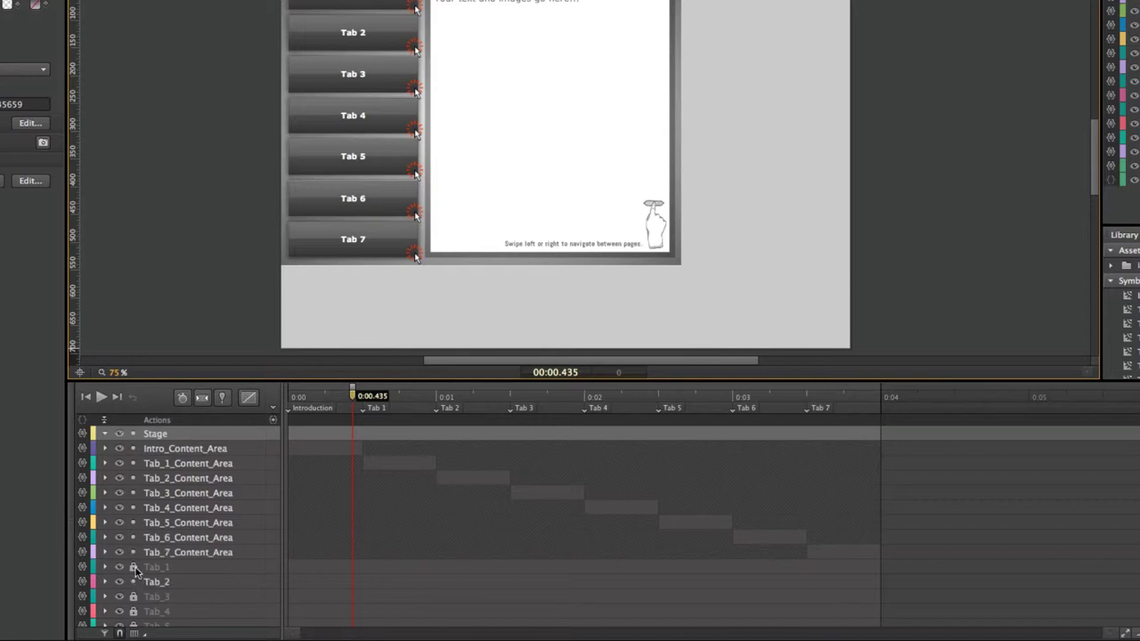
click(134, 568)
scroll(201, 567, down, 3)
click(134, 545)
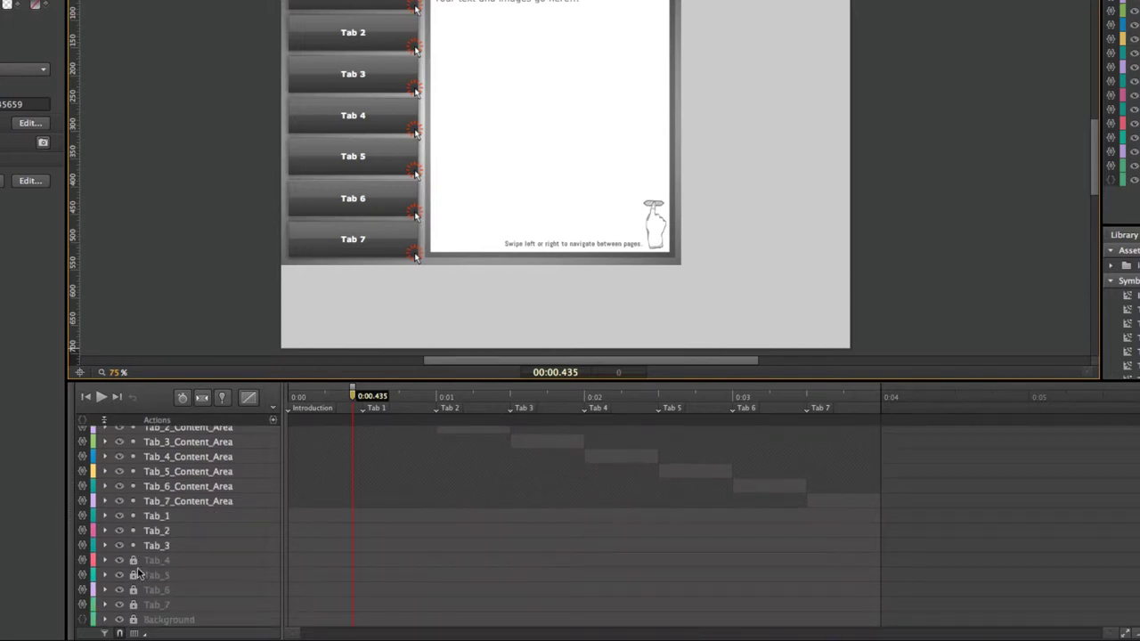
click(134, 576)
click(134, 590)
click(133, 605)
click(134, 619)
click(169, 619)
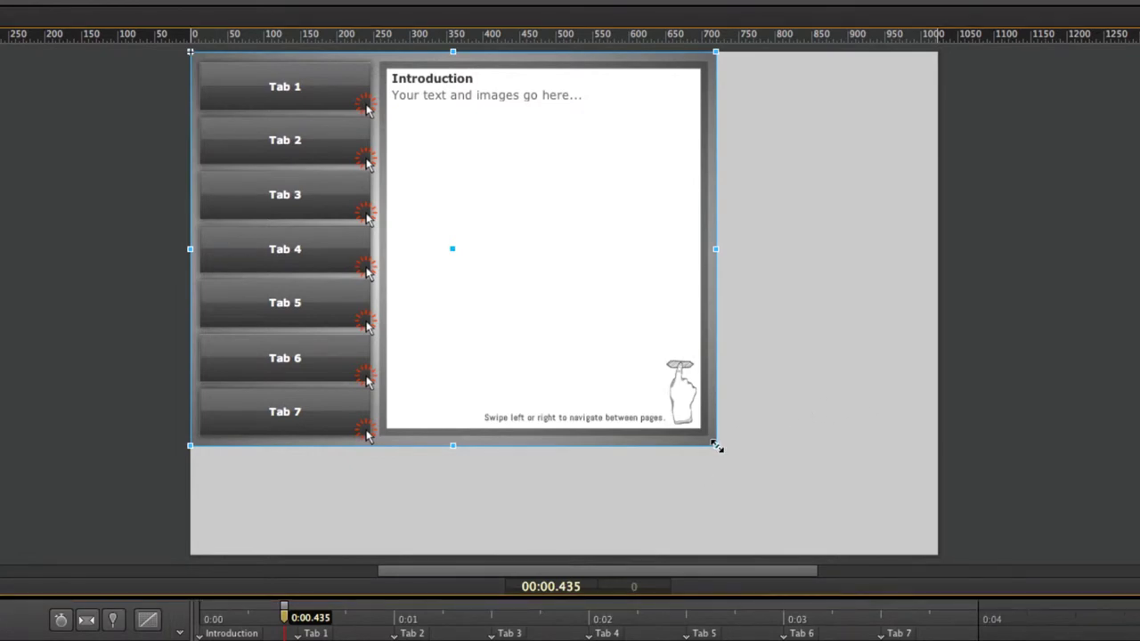
- Drag the Background's corner handle to the stage corner so it measures 1024 × 690 px (142% × 128%)
drag(718, 448, 937, 553)
click(1091, 400)
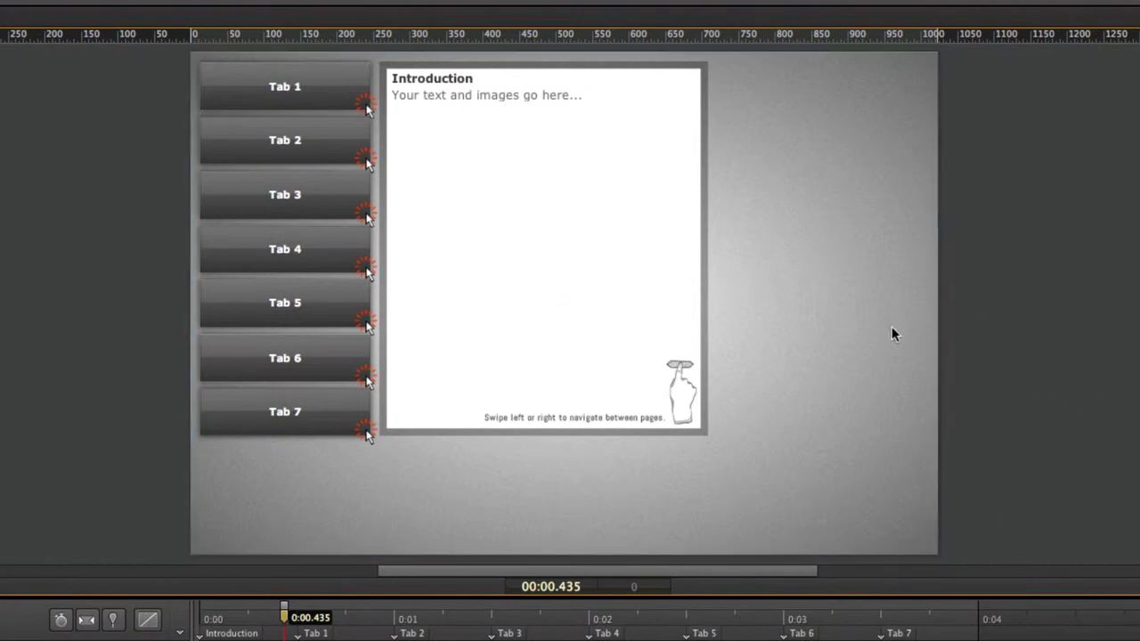
click(835, 209)
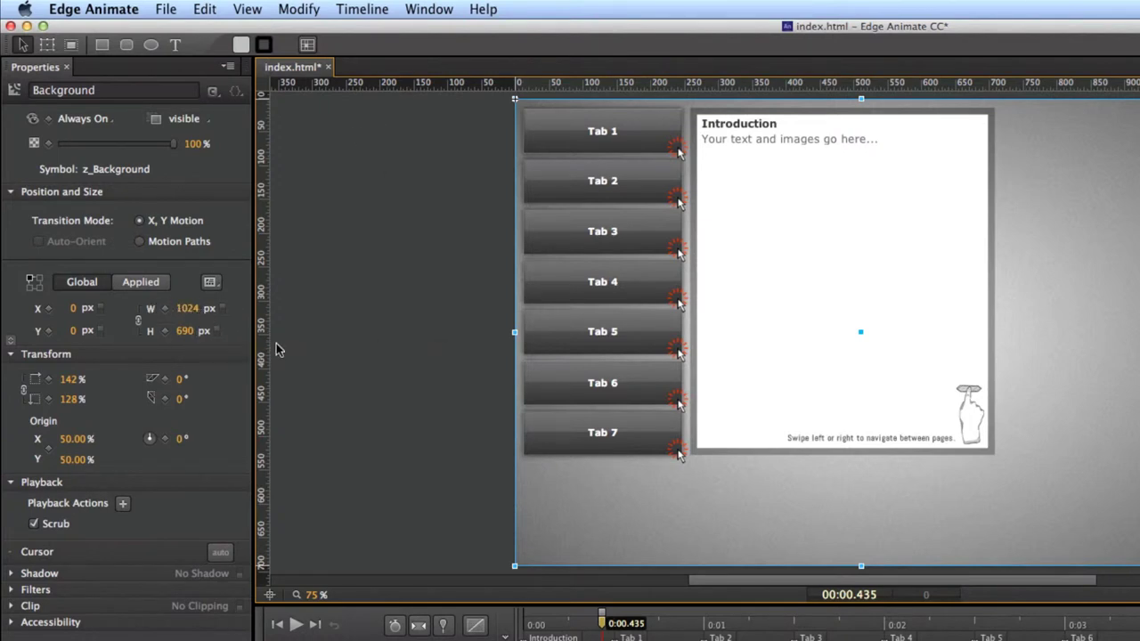
click(398, 222)
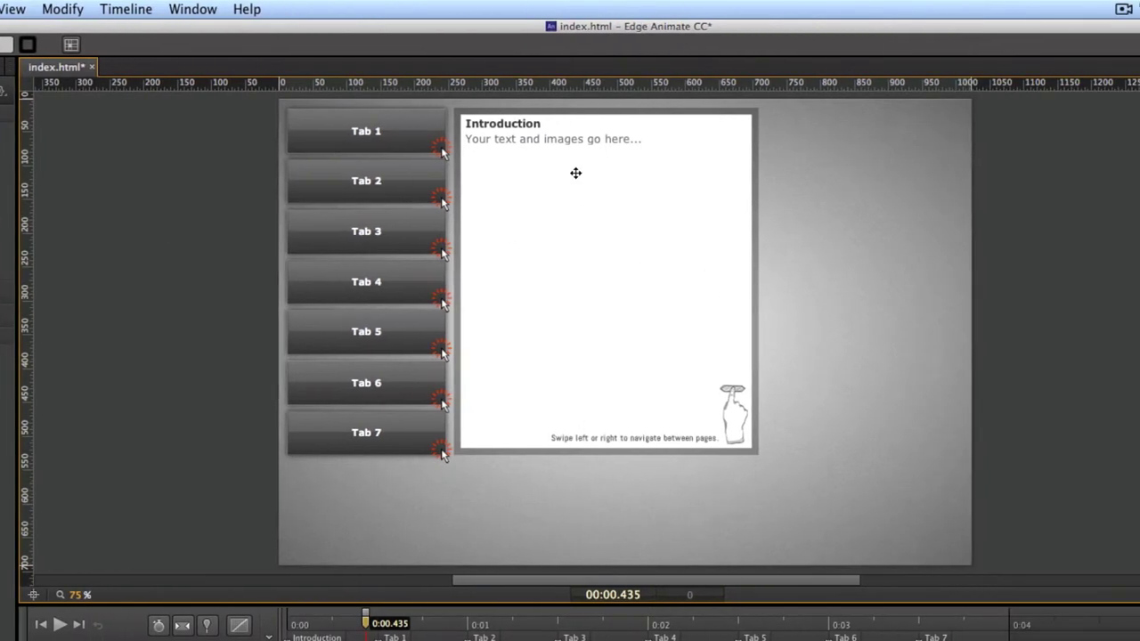
- Select all seven tab buttons, from Tab 7 up to Tab 1
click(575, 173)
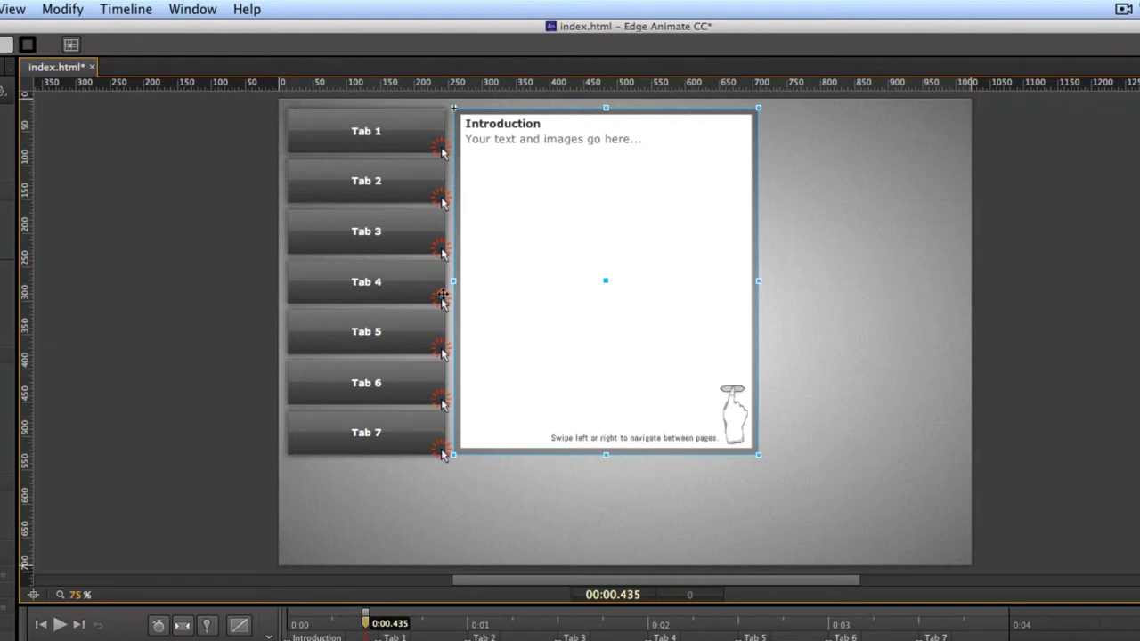
click(427, 425)
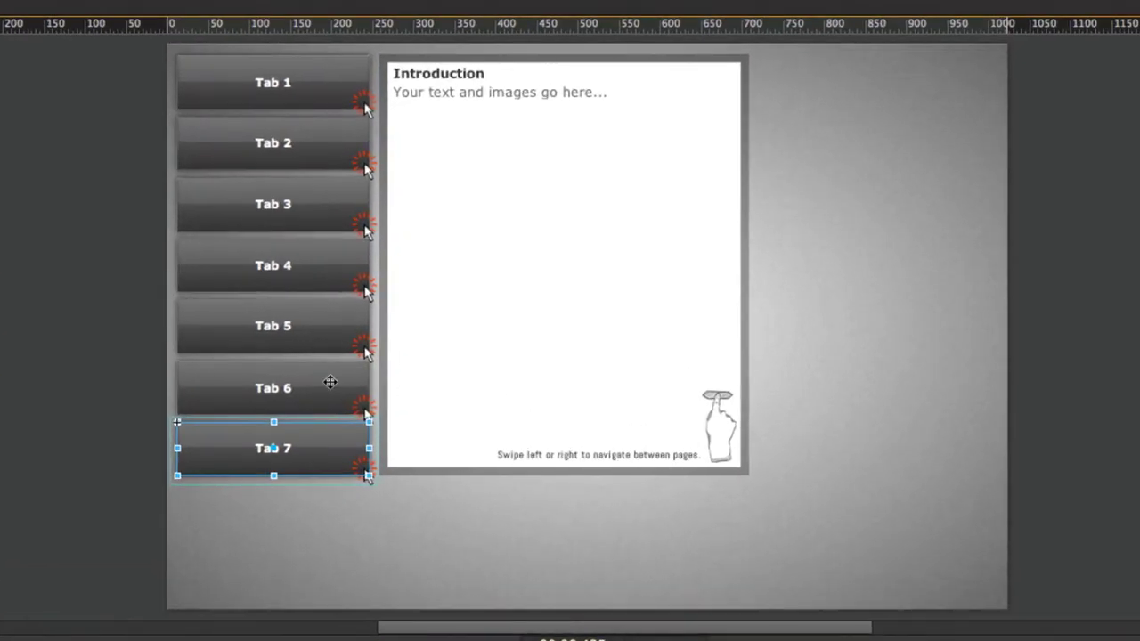
shift+click(413, 378)
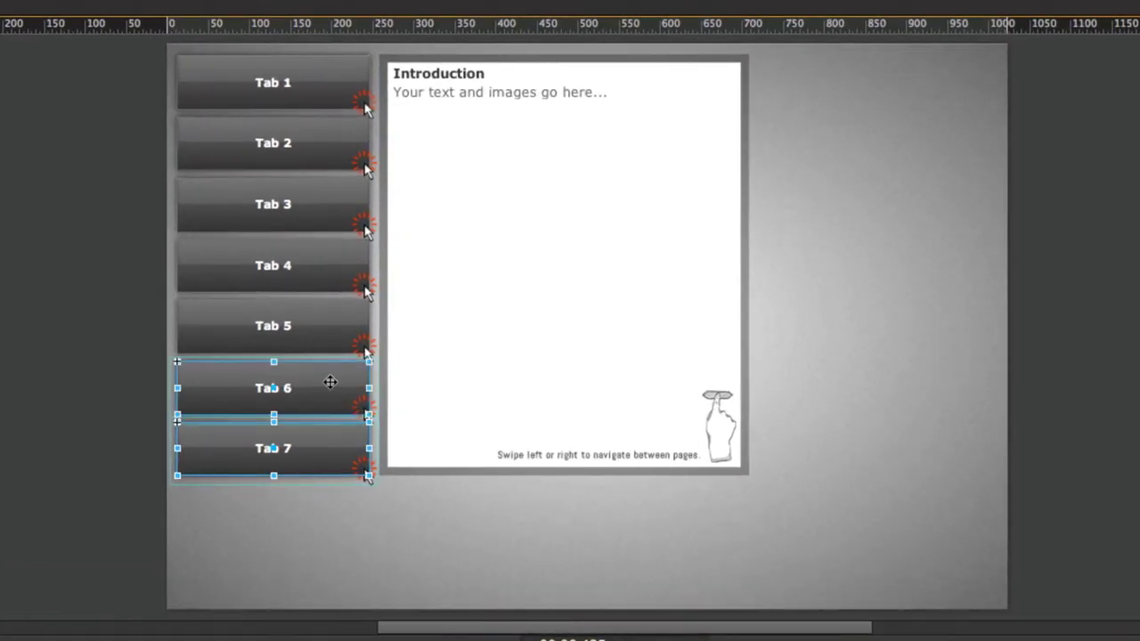
shift+click(325, 329)
shift+click(332, 276)
shift+click(323, 213)
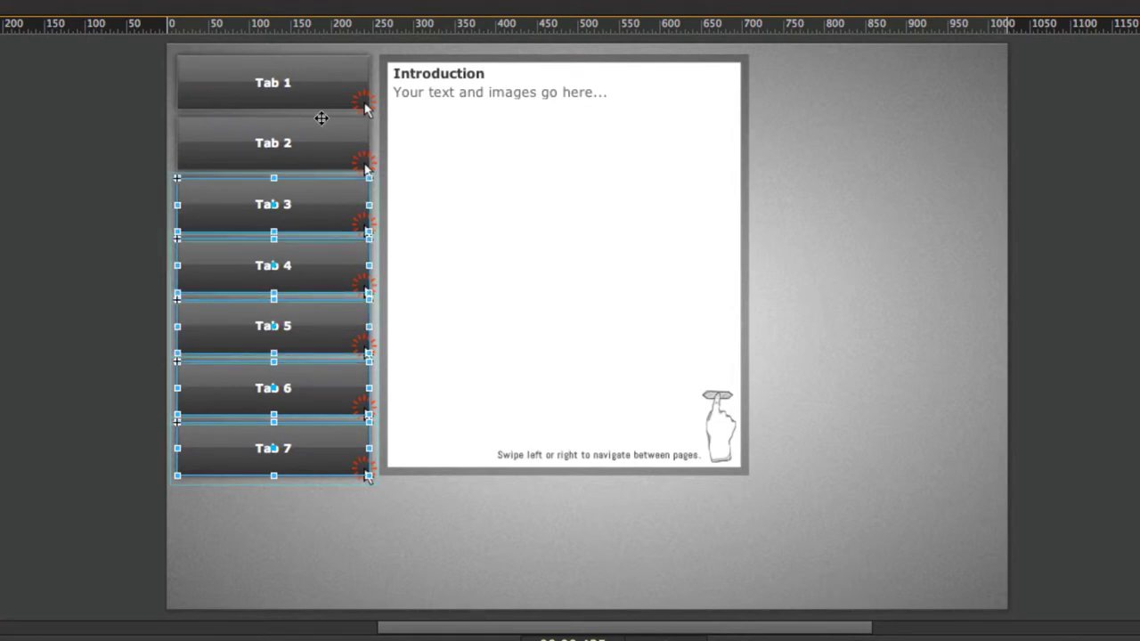
shift+click(321, 119)
shift+click(323, 87)
- Resize the seven selected tabs from the bottom-right handle to their new size
drag(363, 477, 450, 497)
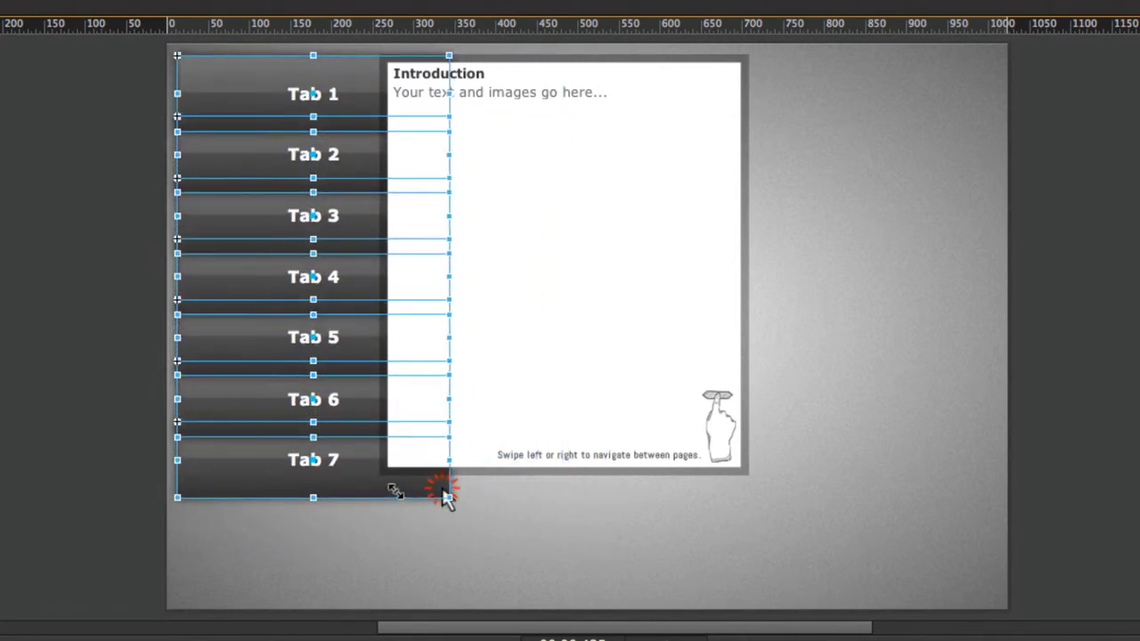
drag(446, 496, 405, 592)
click(104, 469)
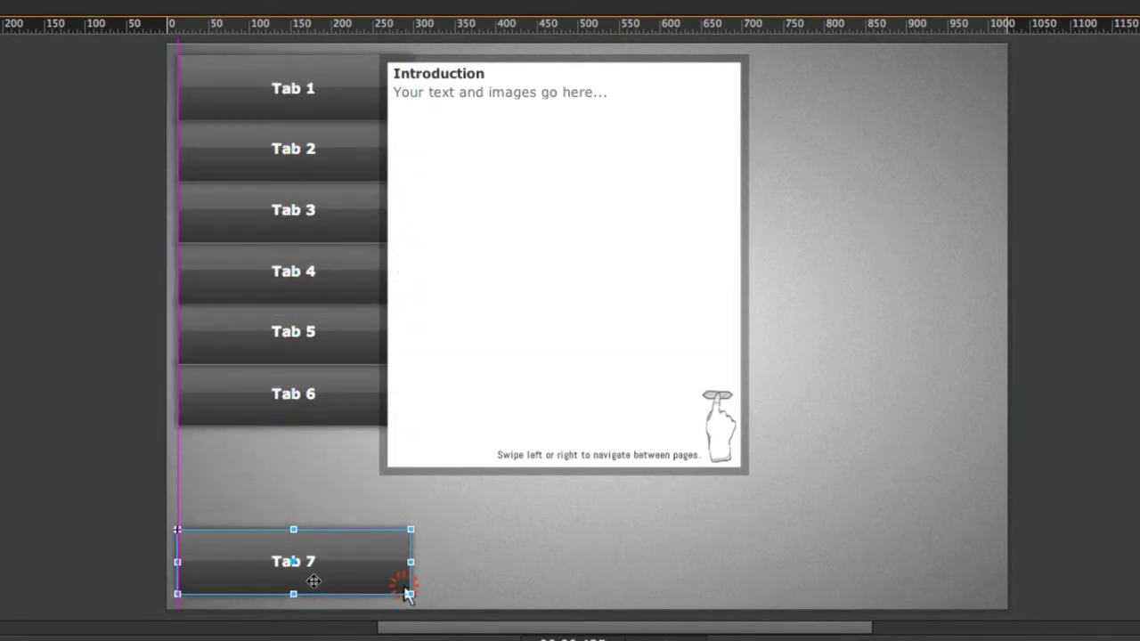
- Add Tabs 6, 5, 4, 3 and 2 to the Tab 7 selection
shift+click(301, 406)
shift+click(309, 337)
shift+click(315, 276)
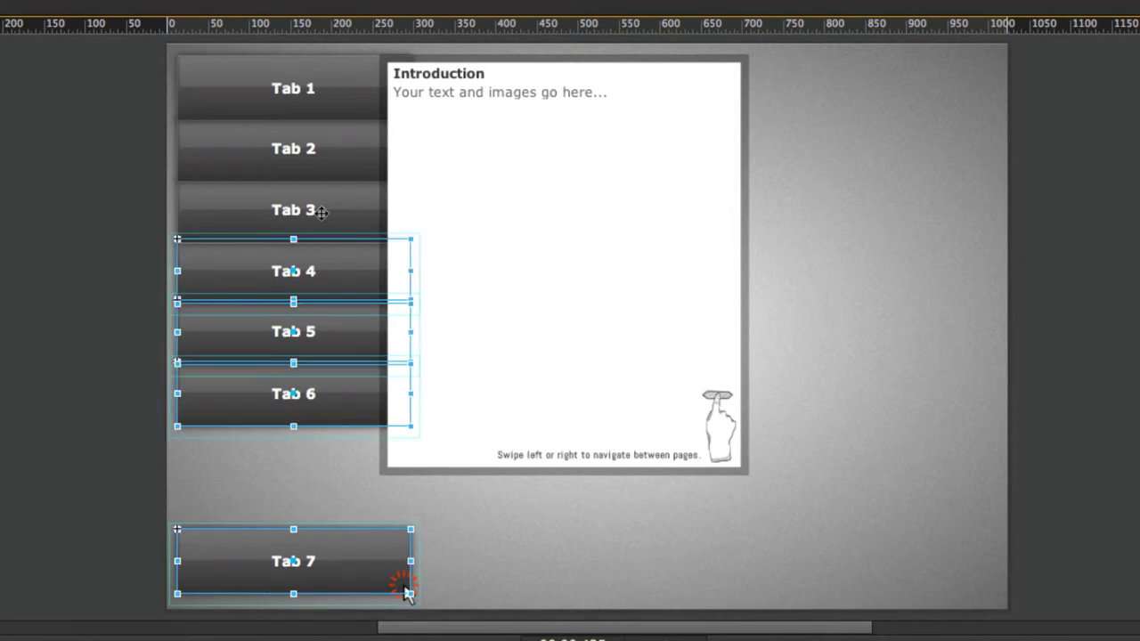
shift+click(321, 213)
shift+click(297, 129)
- Add Tab 1 and apply Arrange > Distribute Vertical Center to the seven tabs
shift+click(305, 95)
right_click(306, 96)
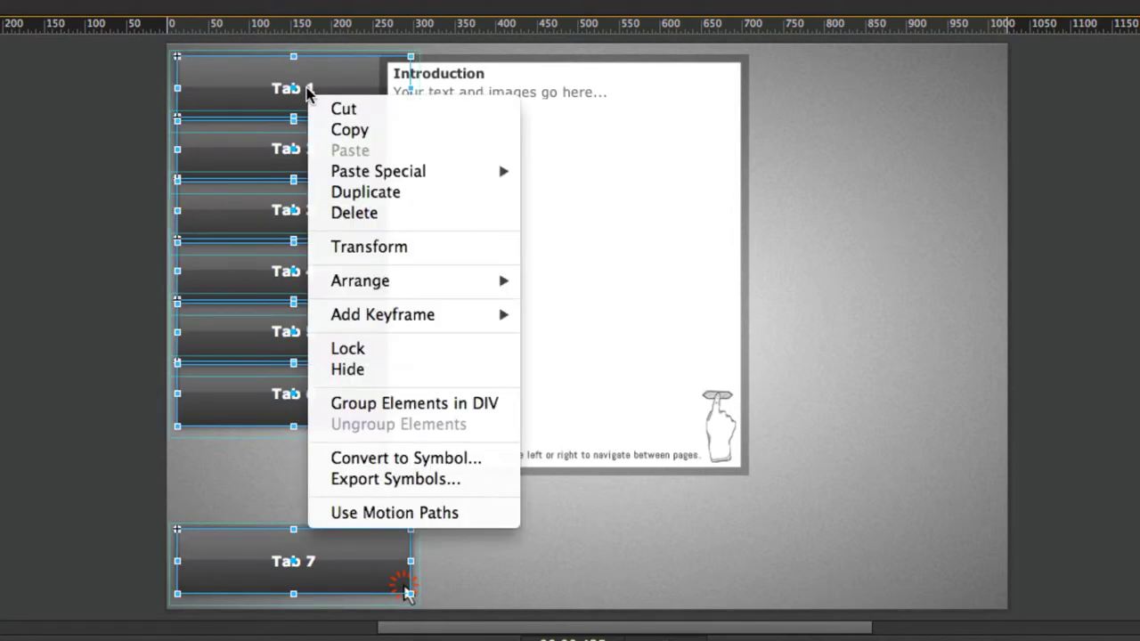
mouse_move(370, 287)
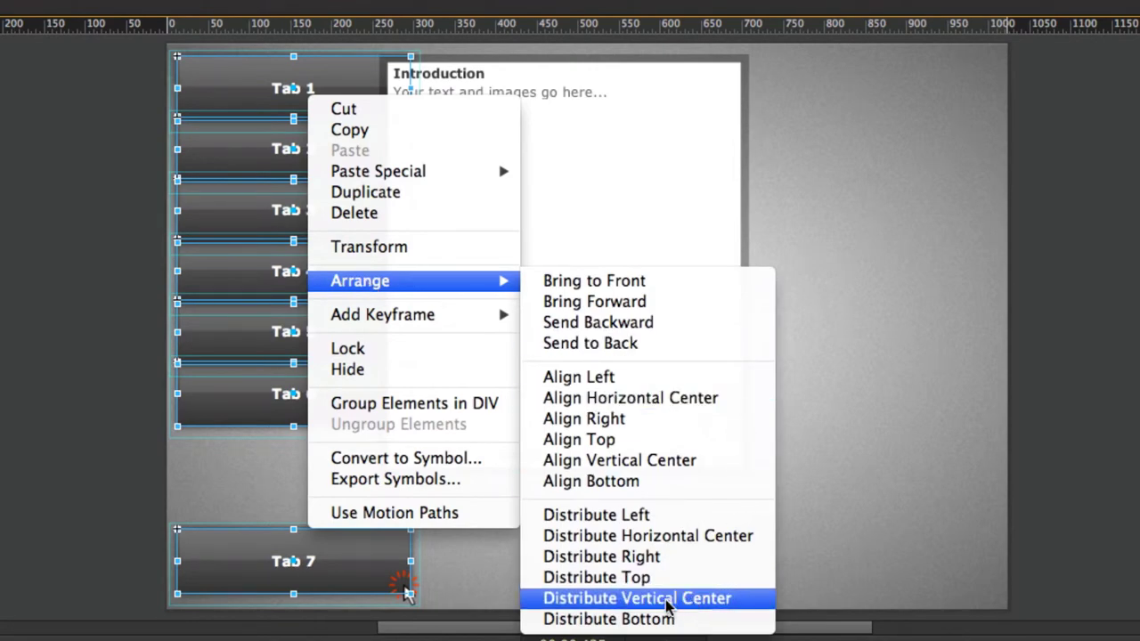
click(714, 604)
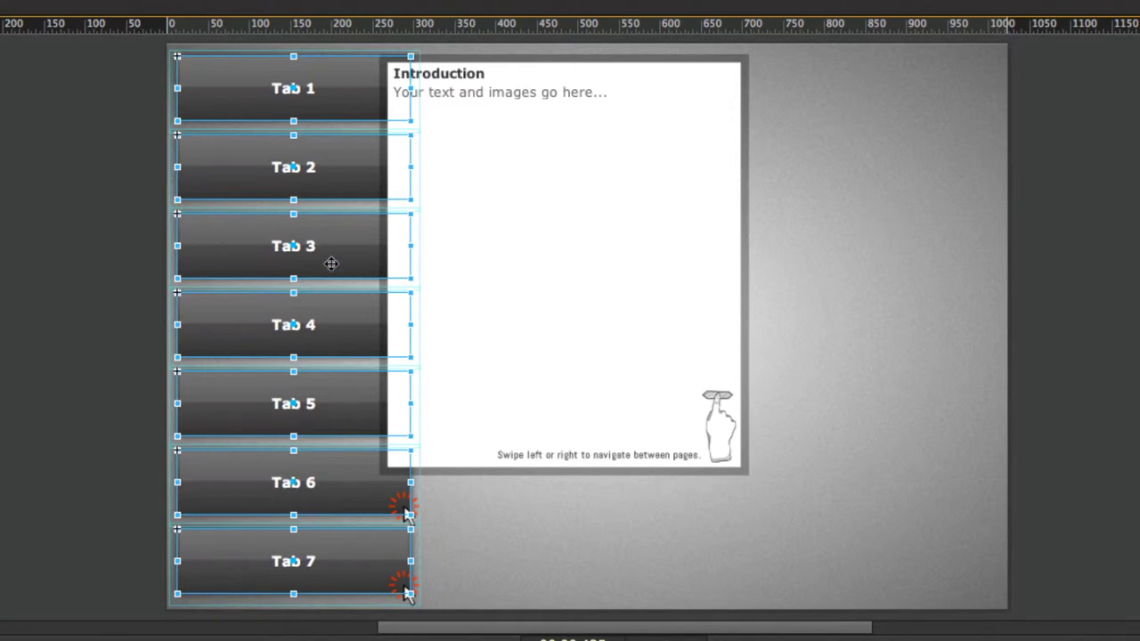
click(62, 183)
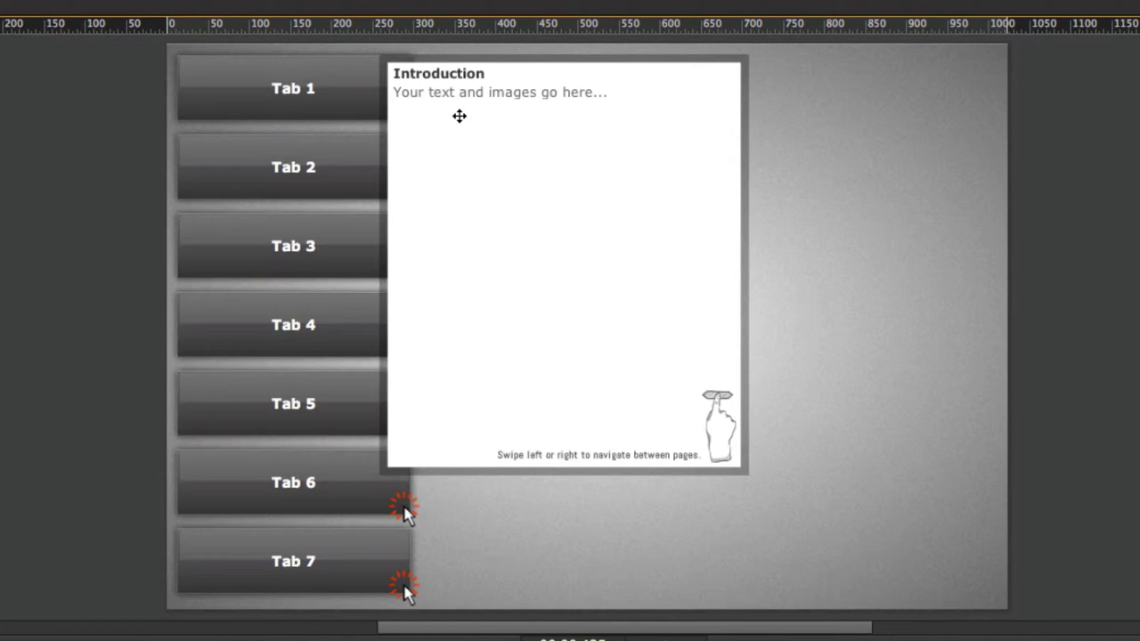
key(ctrl+Return)
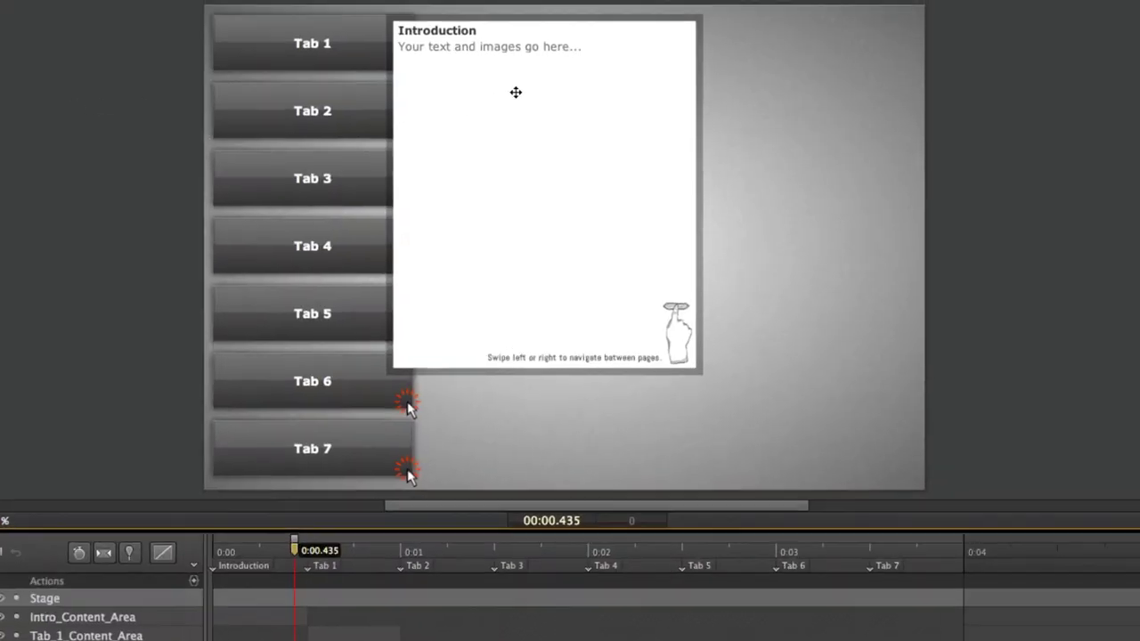
click(553, 112)
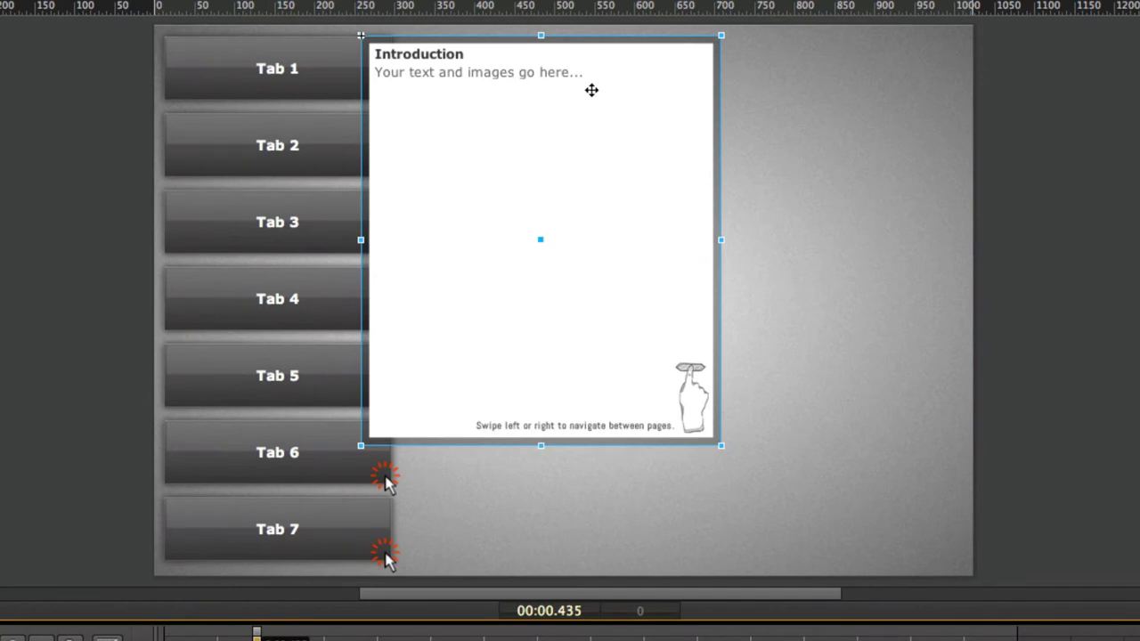
- Move the Introduction box right and enlarge it from its bottom-right handle beside the tabs
drag(587, 90, 637, 90)
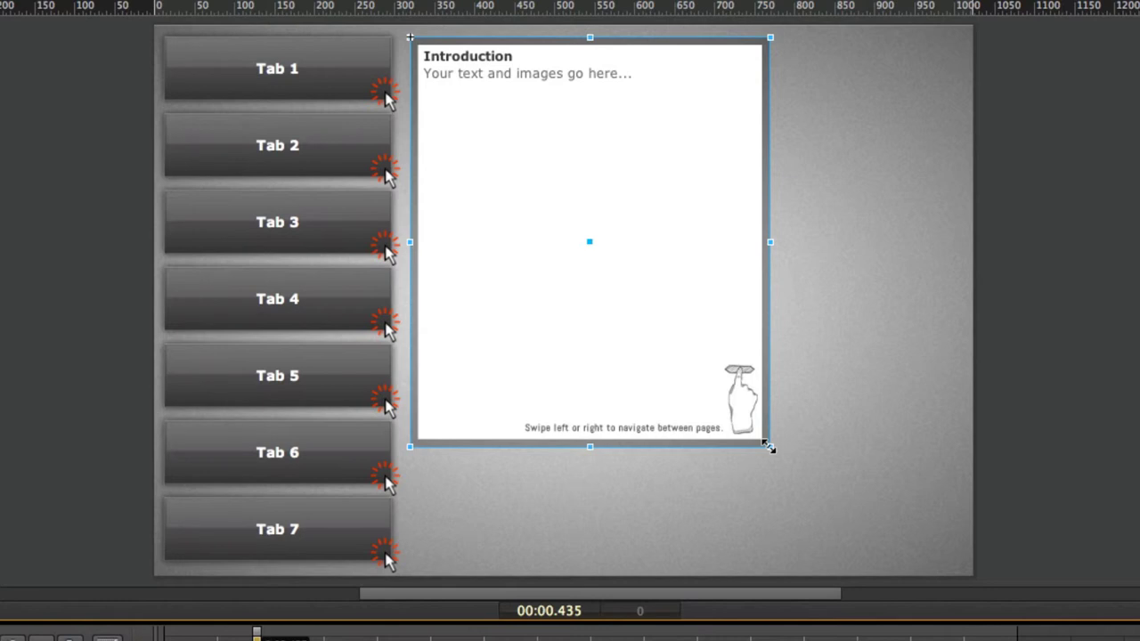
drag(770, 447, 878, 538)
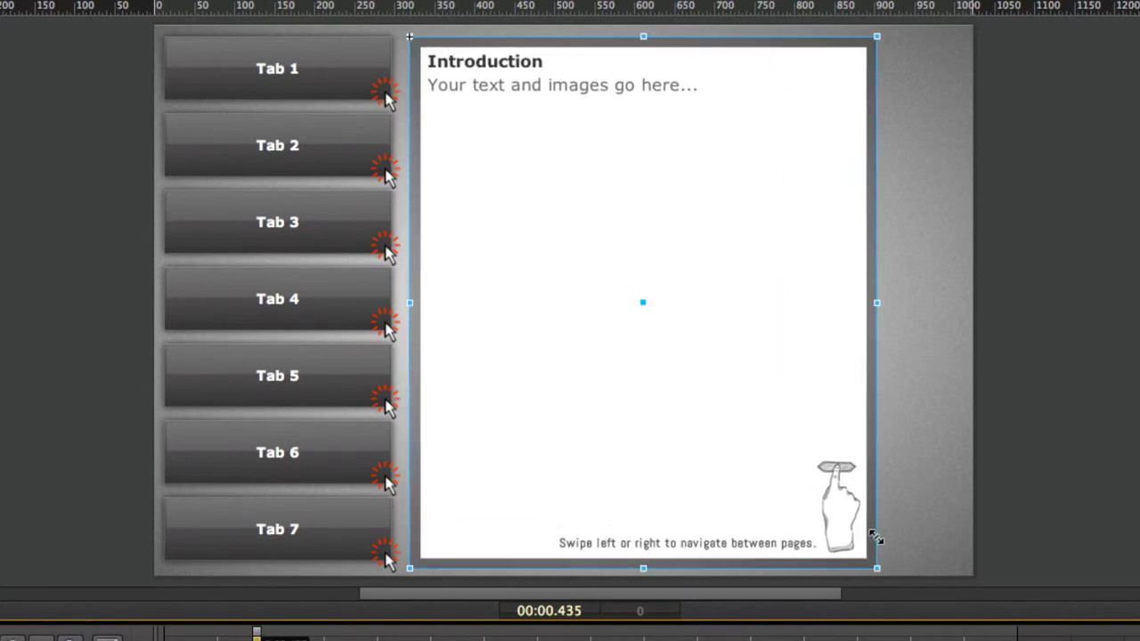
mouse_move(758, 407)
mouse_down()
mouse_move(814, 405)
mouse_move(773, 407)
mouse_up()
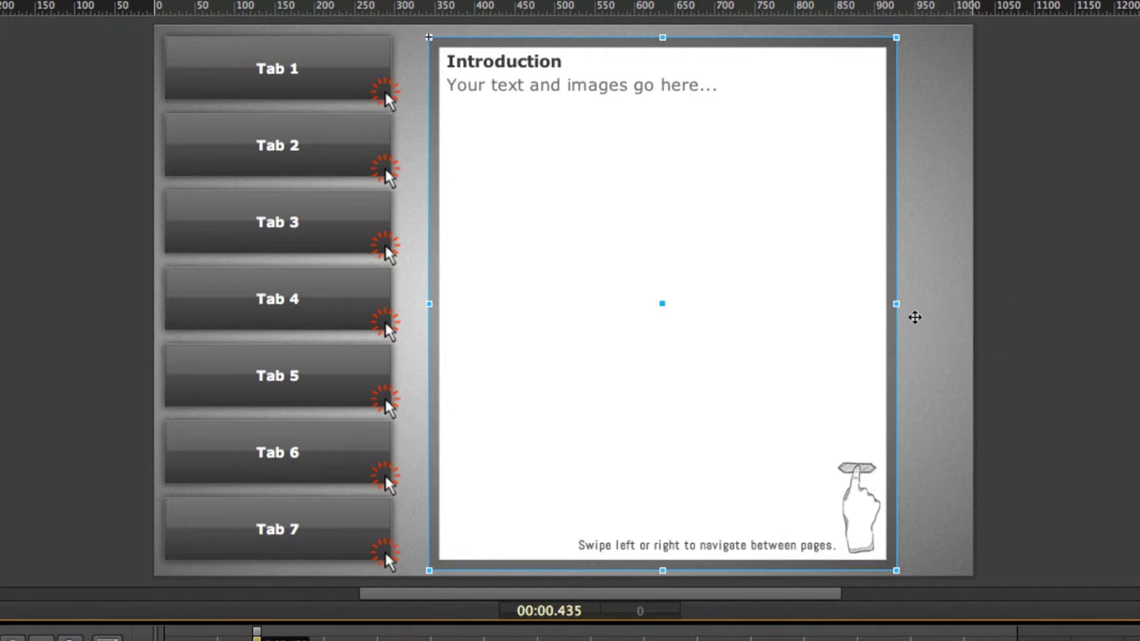
drag(828, 318, 846, 317)
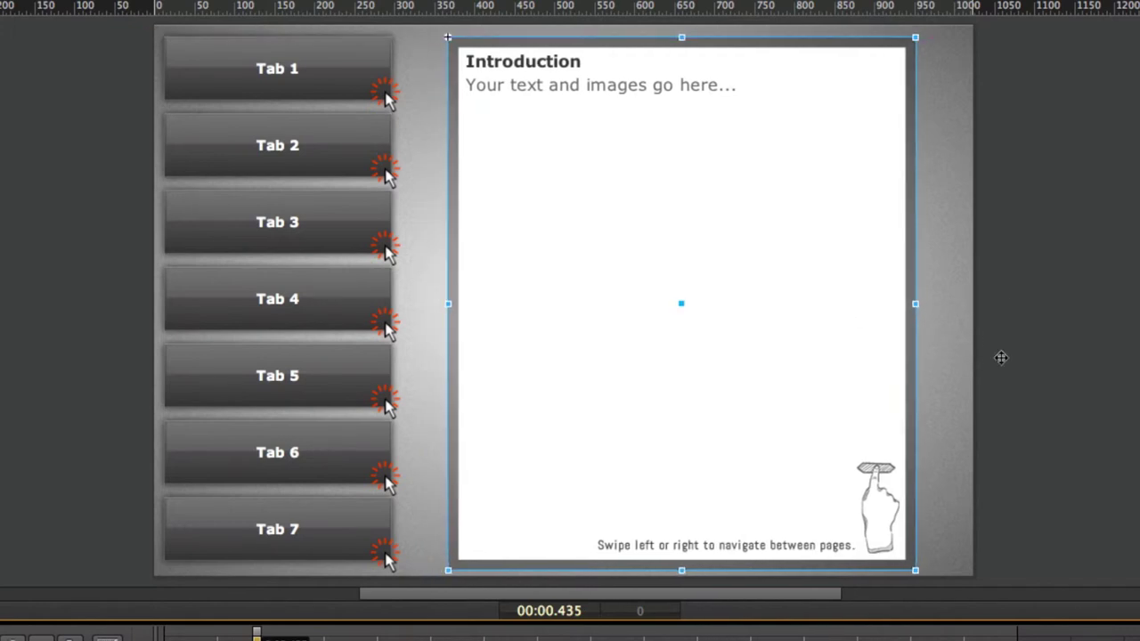
click(1076, 349)
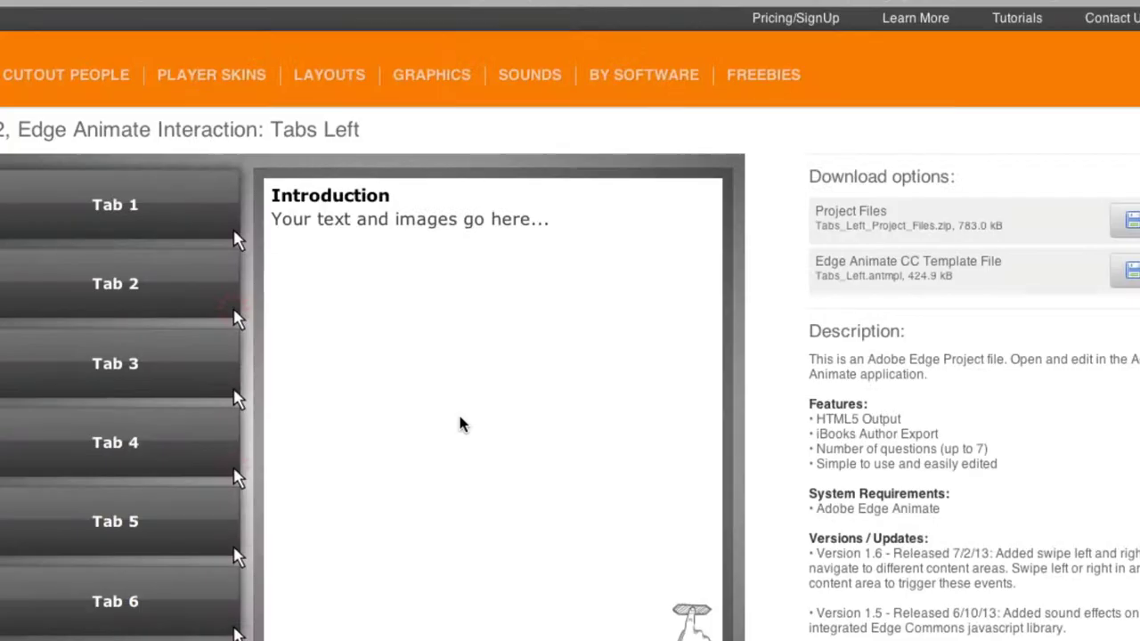
- Preview the refitted tab layout with Preview In Browser
click(459, 417)
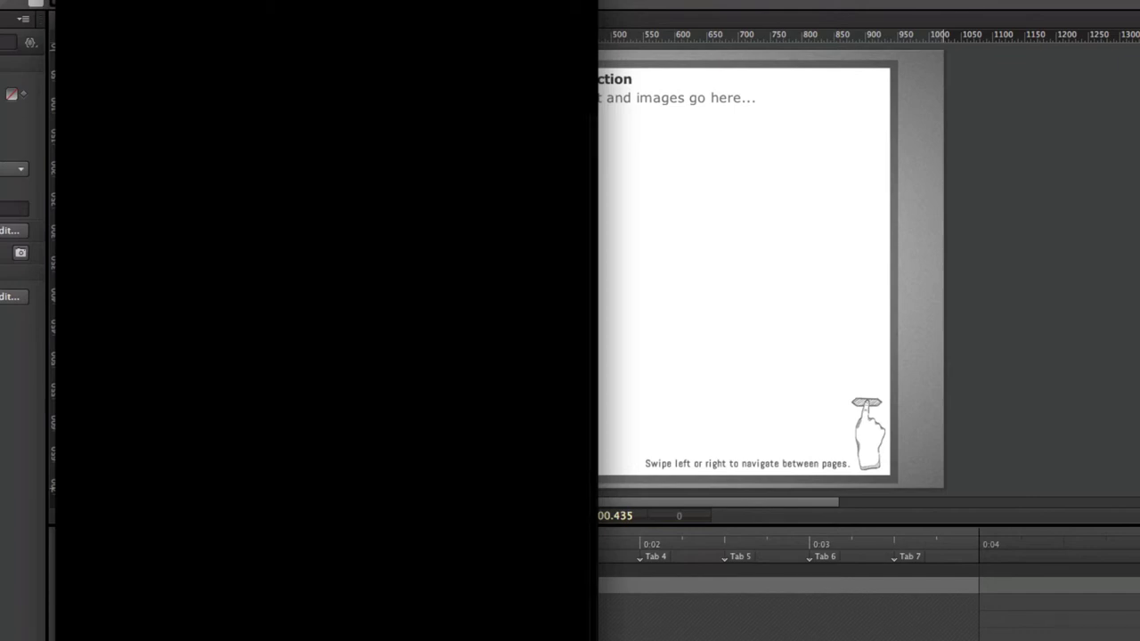
- Set the simulator device to iPad (Retina), open Safari and close one extra tab
click(53, 0)
mouse_move(178, 0)
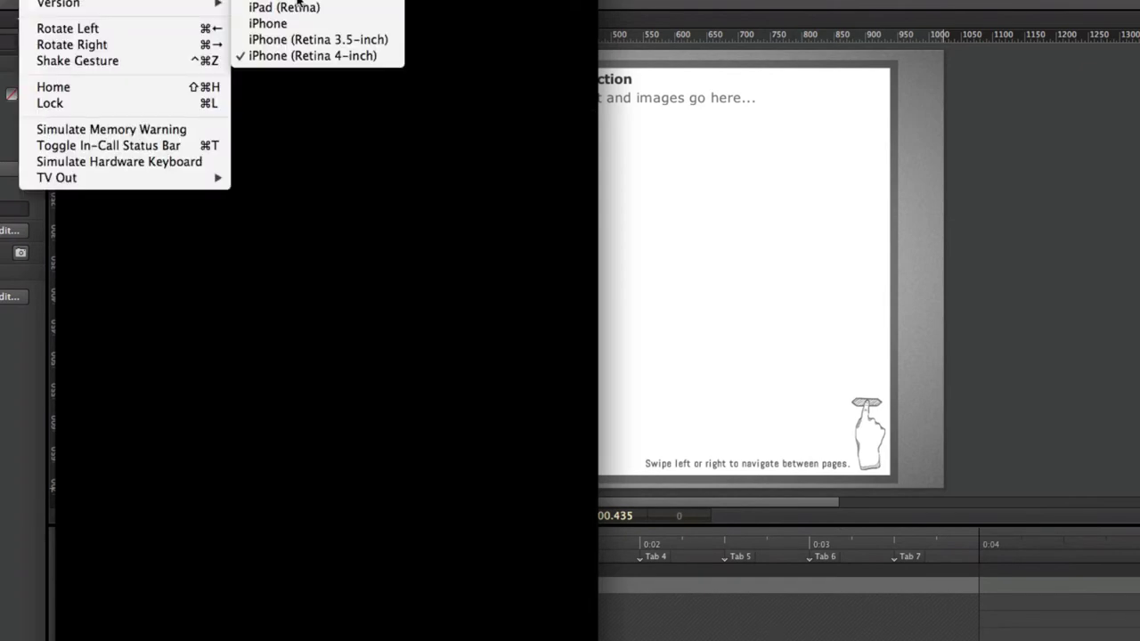
click(344, 6)
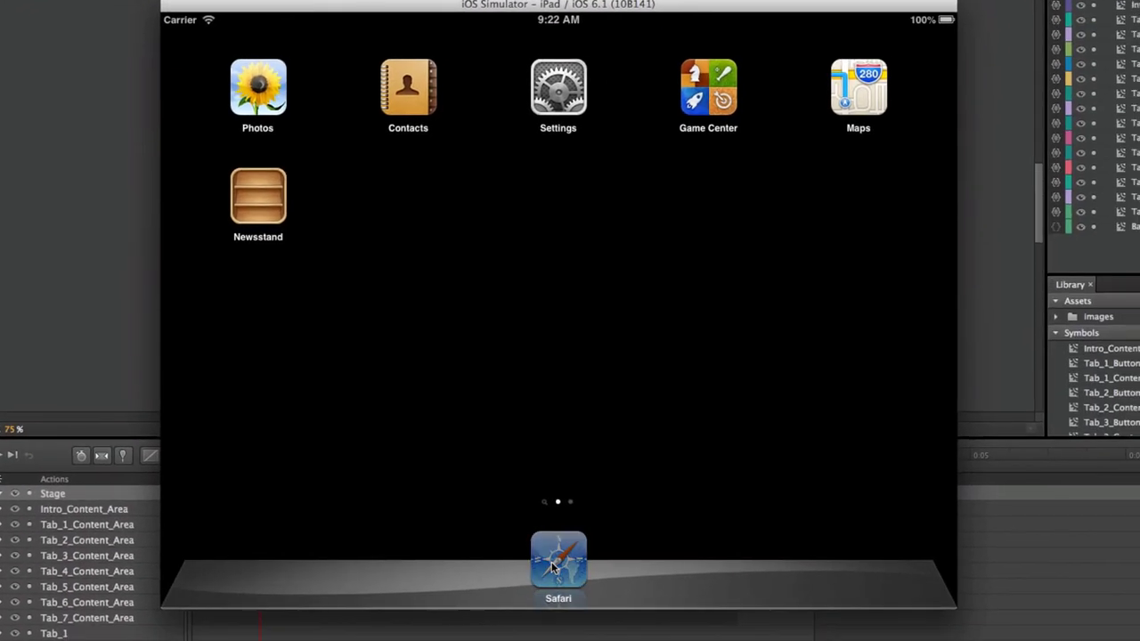
click(553, 567)
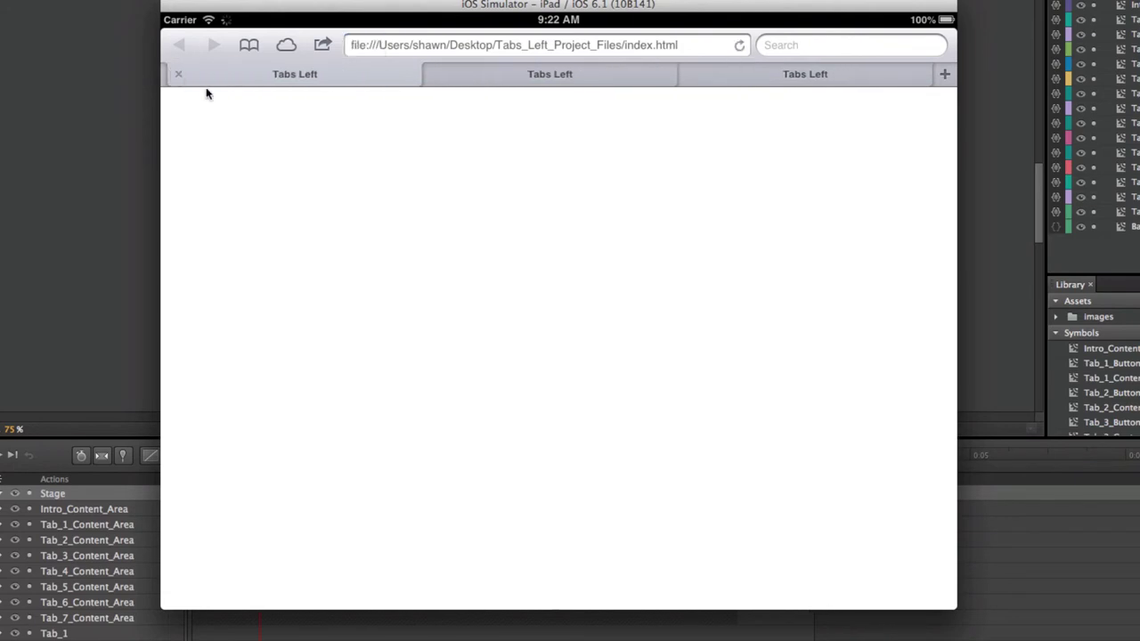
click(178, 74)
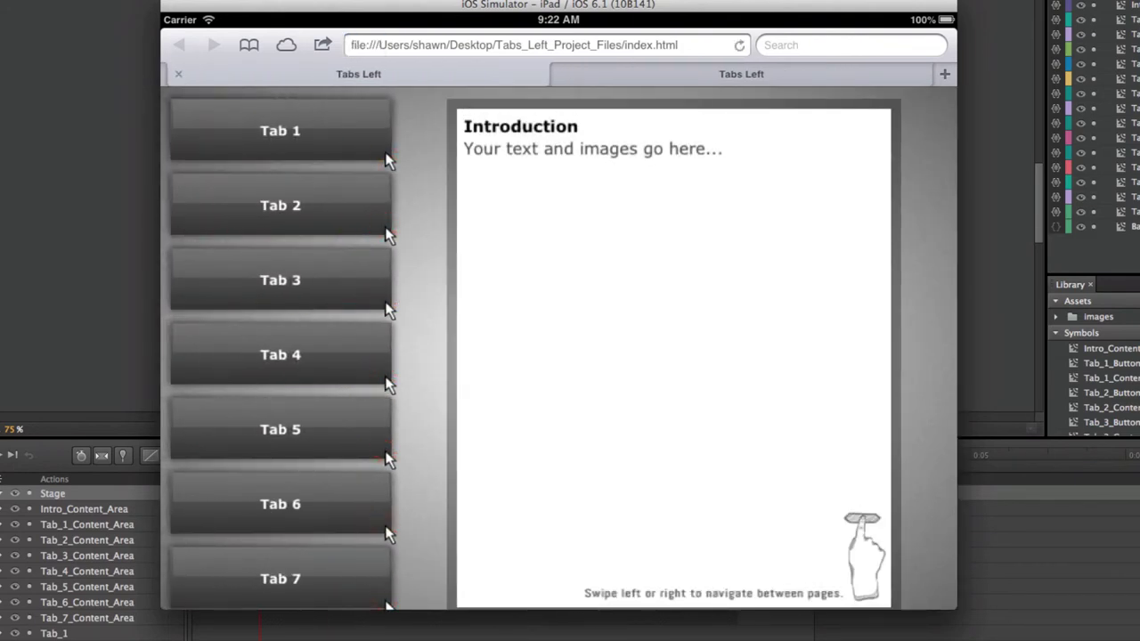
- Drag index.html from the Tabs_Left_Project_Files folder into the simulator's Safari as a new tab
key(super+Tab)
drag(403, 82, 0, 105)
click(9, 244)
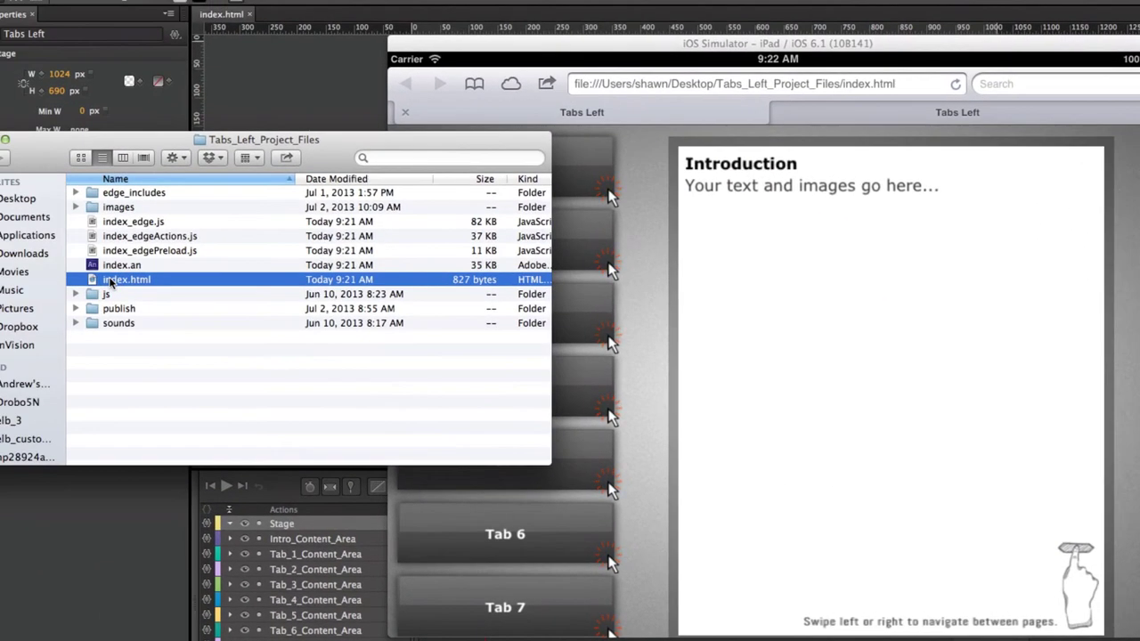
drag(9, 244, 604, 361)
drag(828, 396, 828, 395)
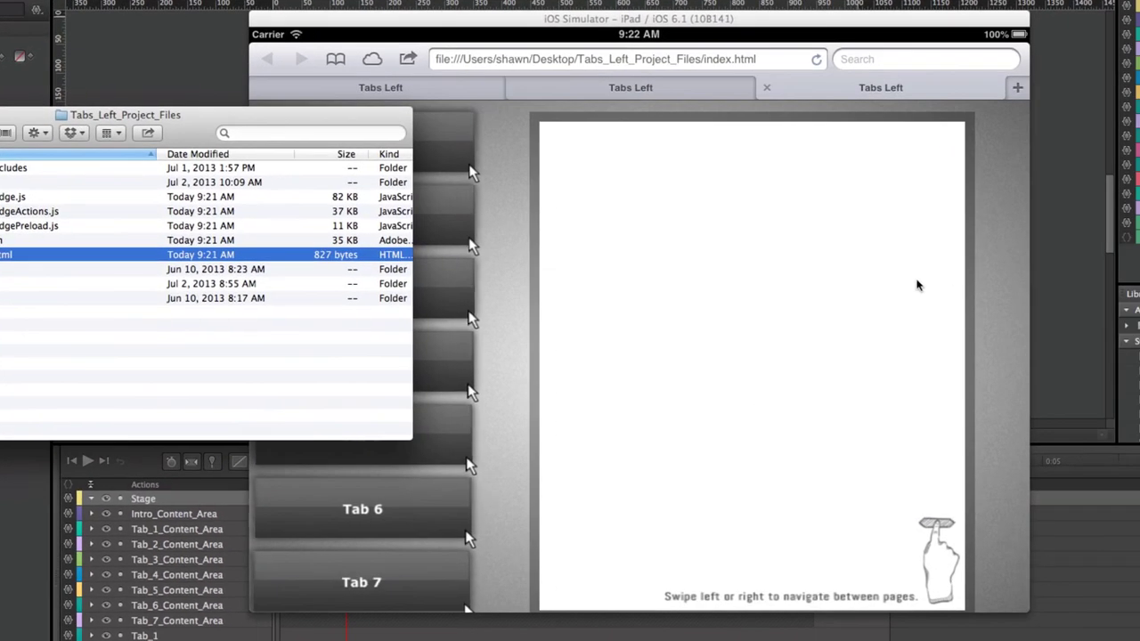
click(919, 285)
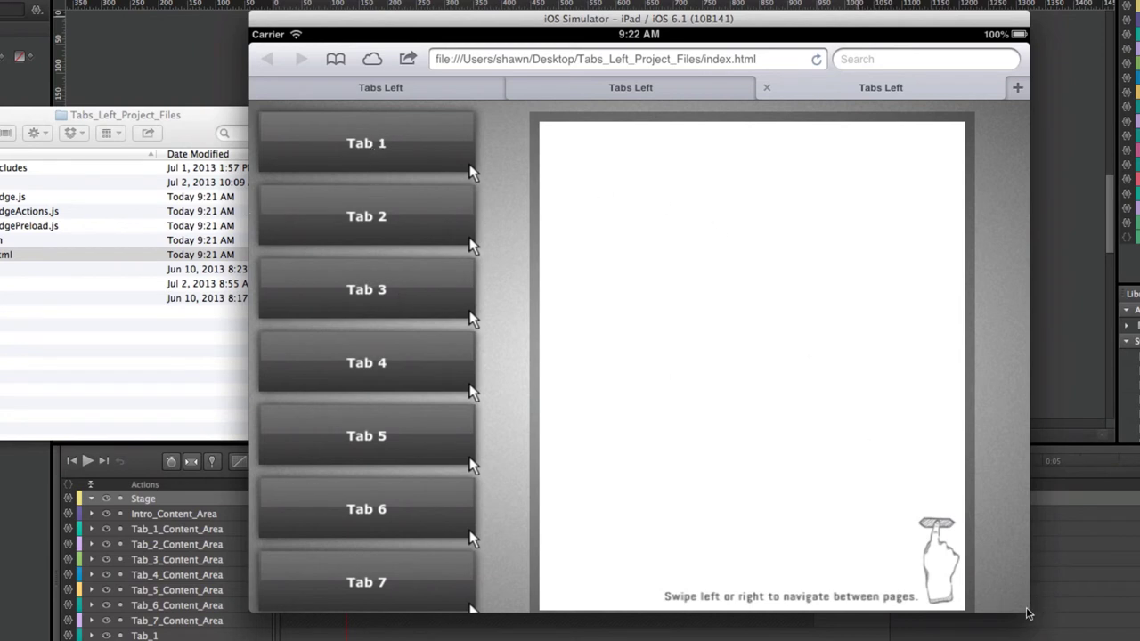
- Swipe the Tabs Left page up and down on the iPad to test it
drag(933, 550, 716, 407)
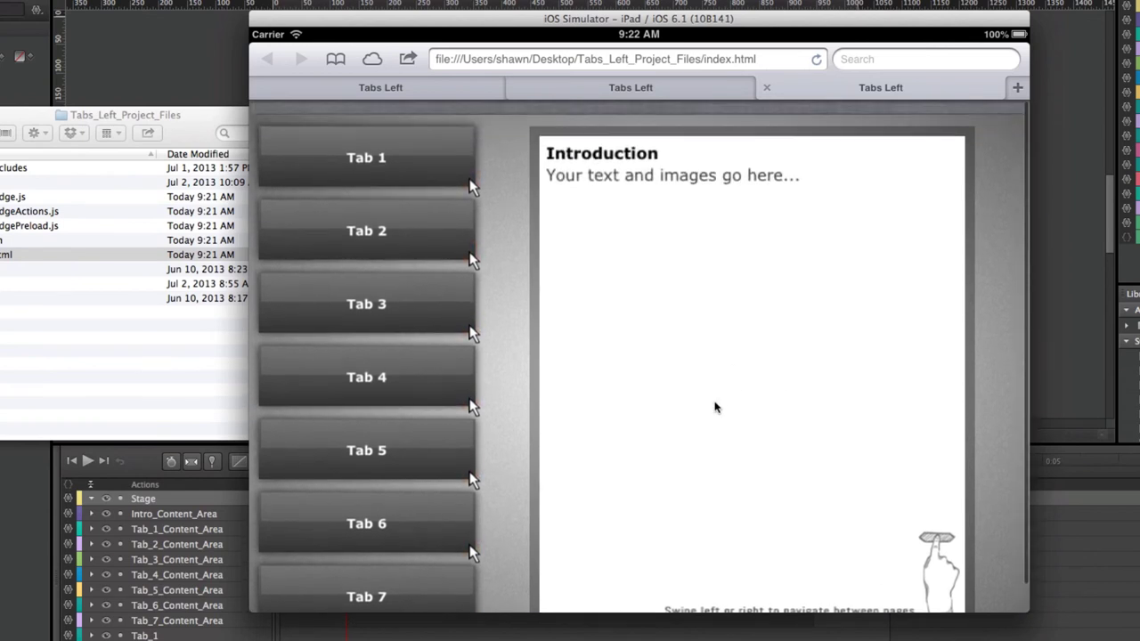
drag(532, 16, 378, 0)
drag(424, 238, 502, 170)
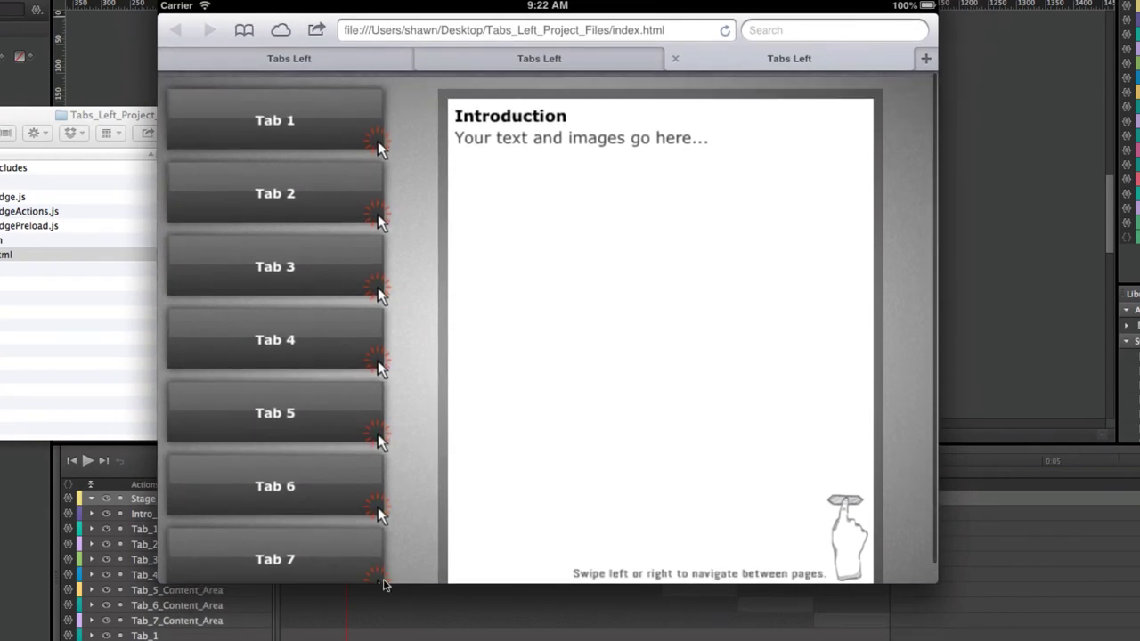
drag(399, 513, 553, 410)
drag(669, 330, 642, 392)
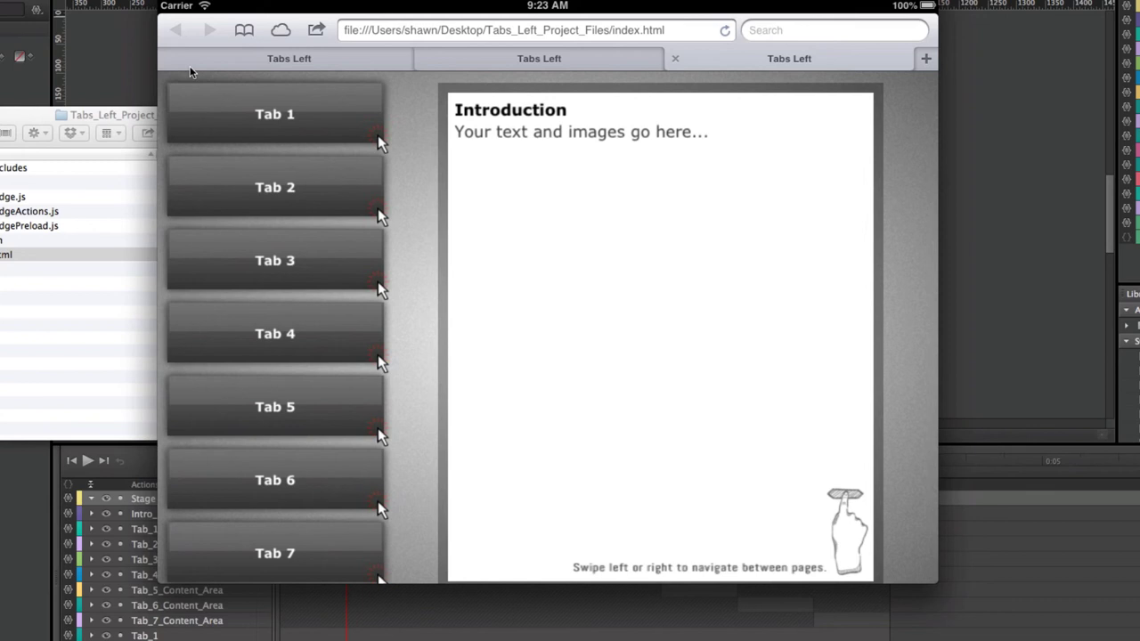
- Close the current Safari tab, hide the simulator and return to Edge Animate
click(675, 58)
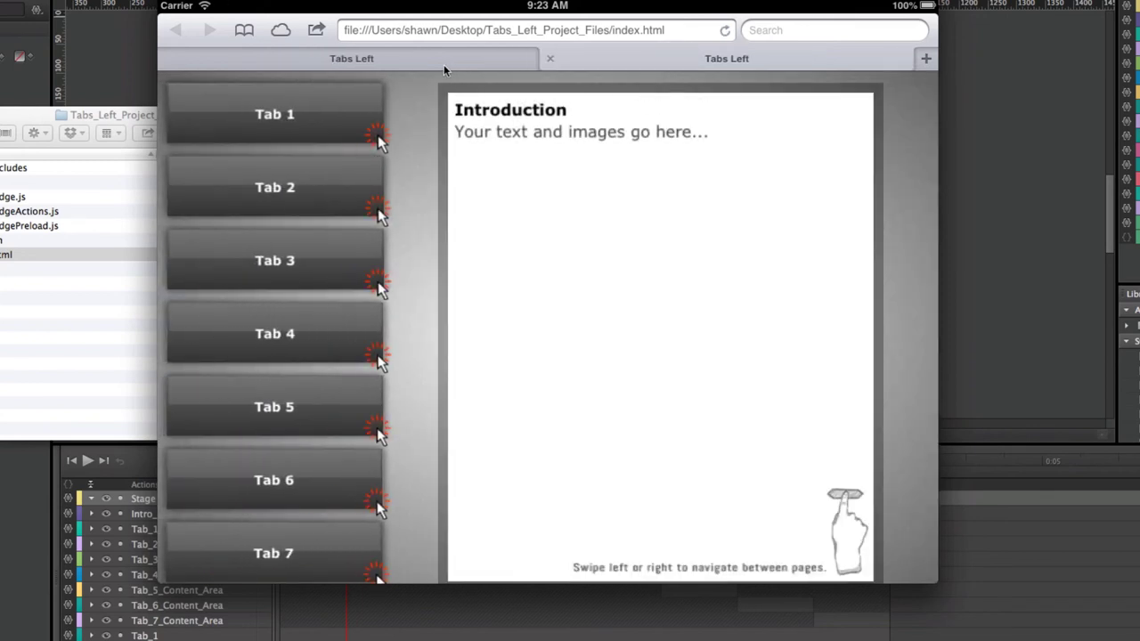
key(super+q)
click(165, 36)
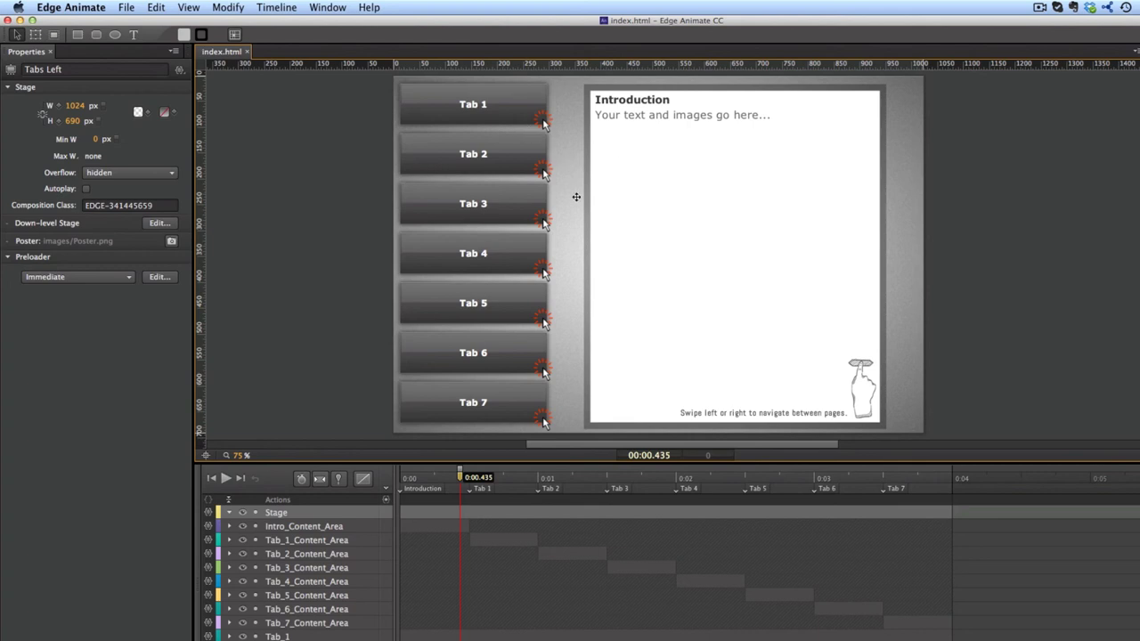
click(487, 105)
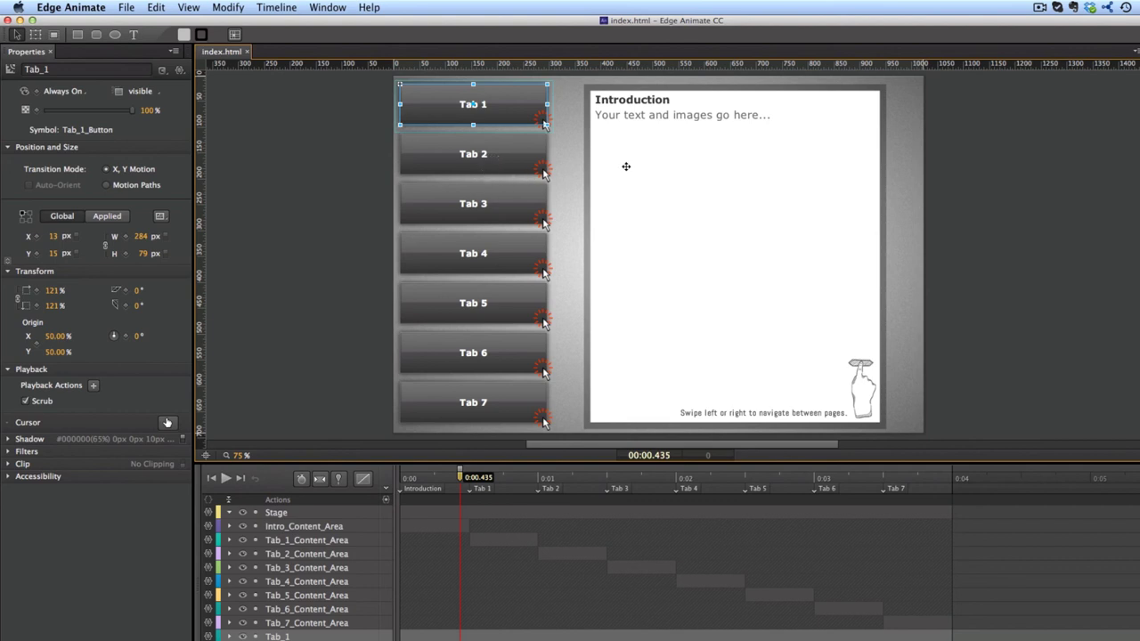
click(292, 128)
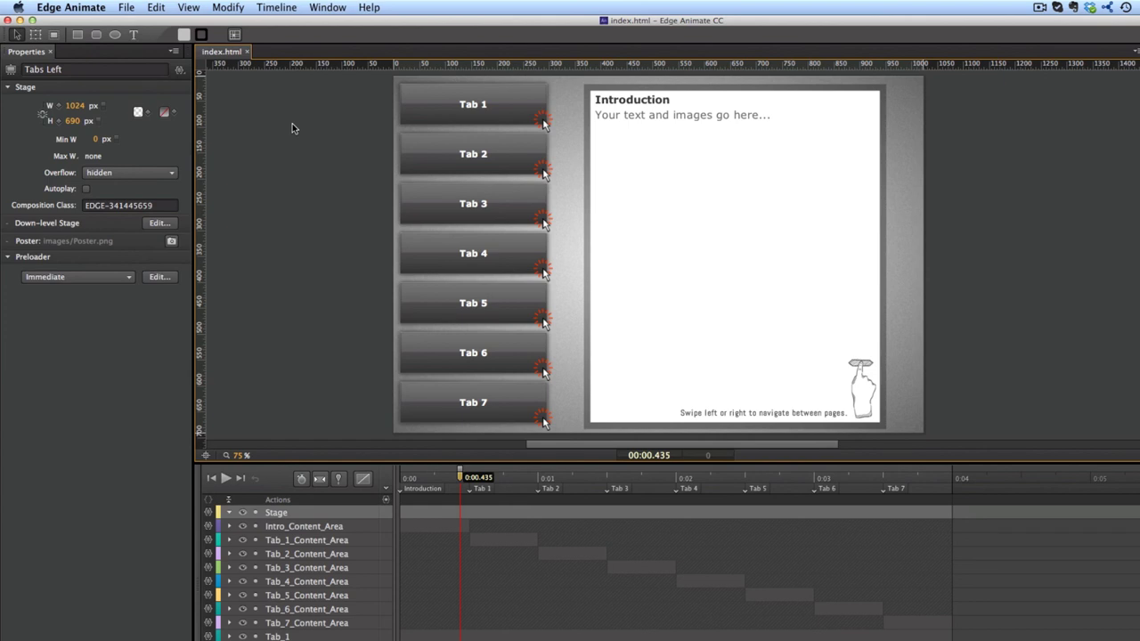